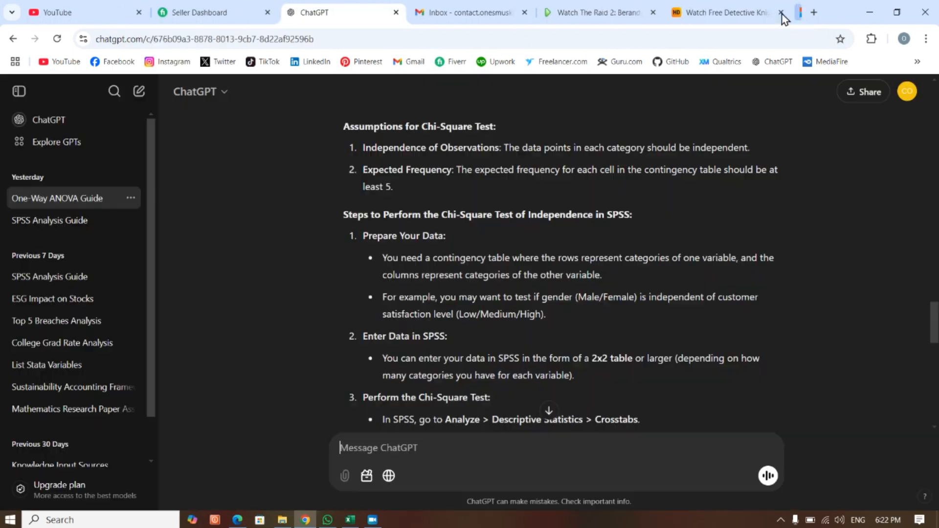
- Create a blank online Excel workbook through excel.new in a new browser tab, continue past the site warning, and show its insert tools
{"action": "left_click", "coordinate": [813, 13]}
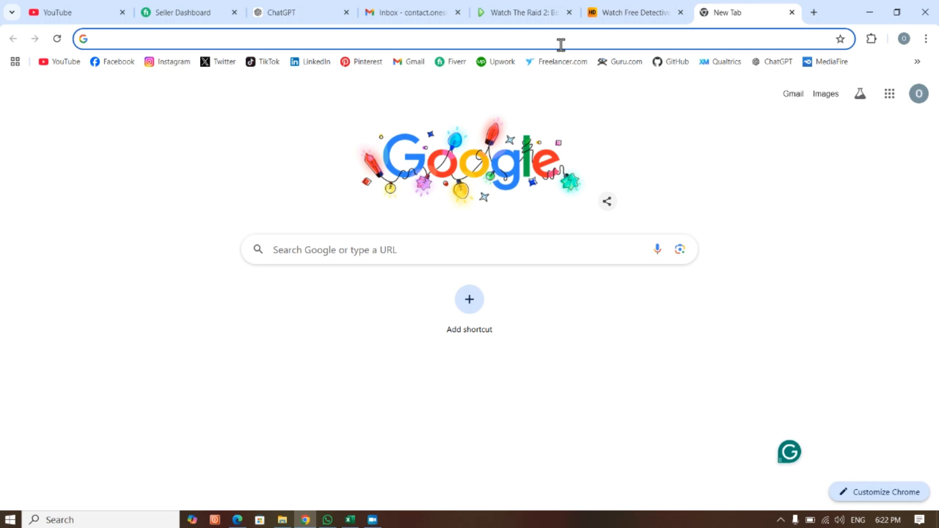
{"action": "type", "text": "excel"}
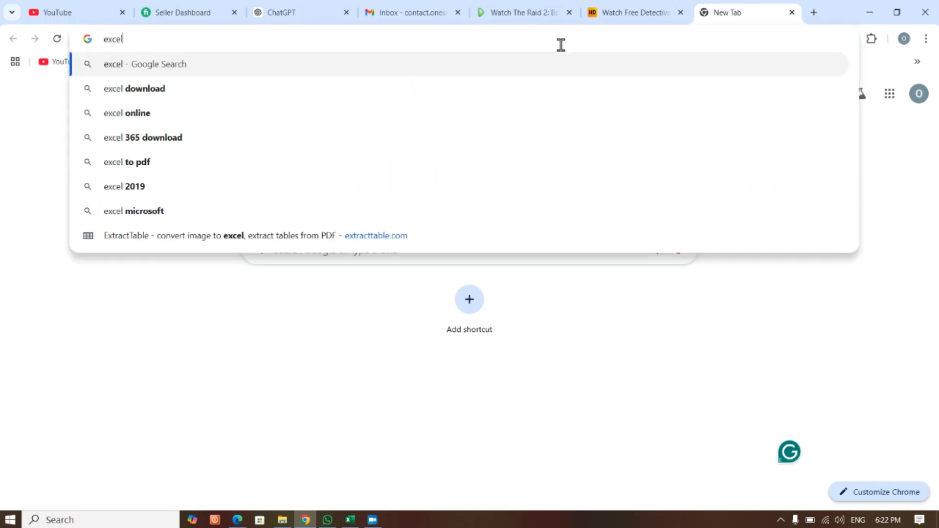
{"action": "type", "text": ".new"}
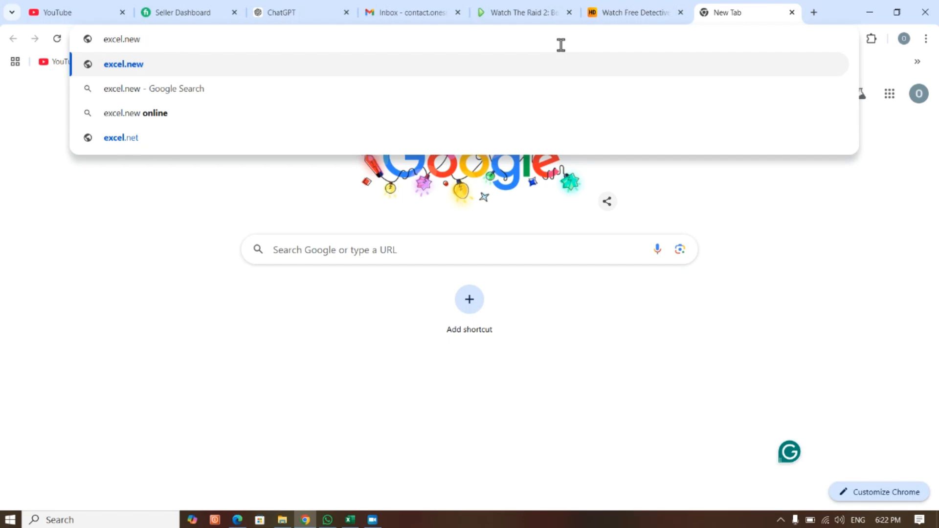
{"action": "key", "text": "Return"}
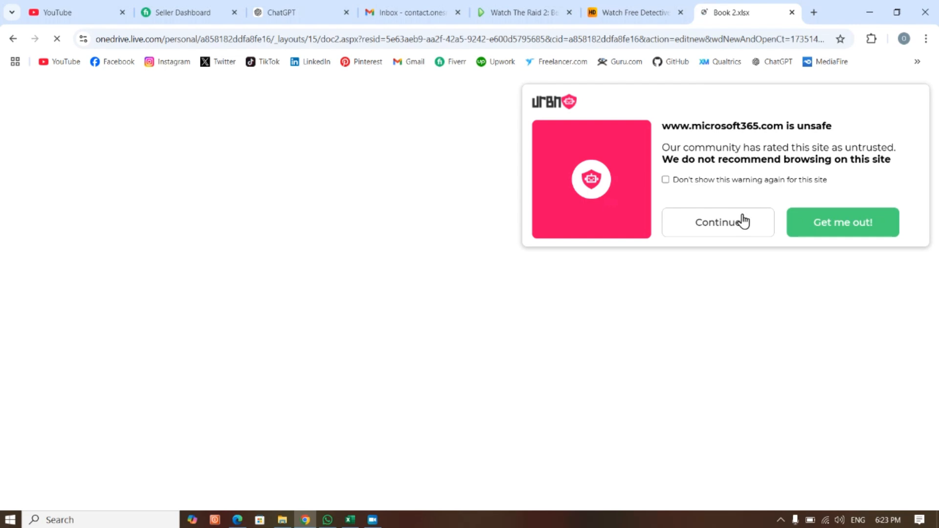
{"action": "left_click", "coordinate": [742, 218]}
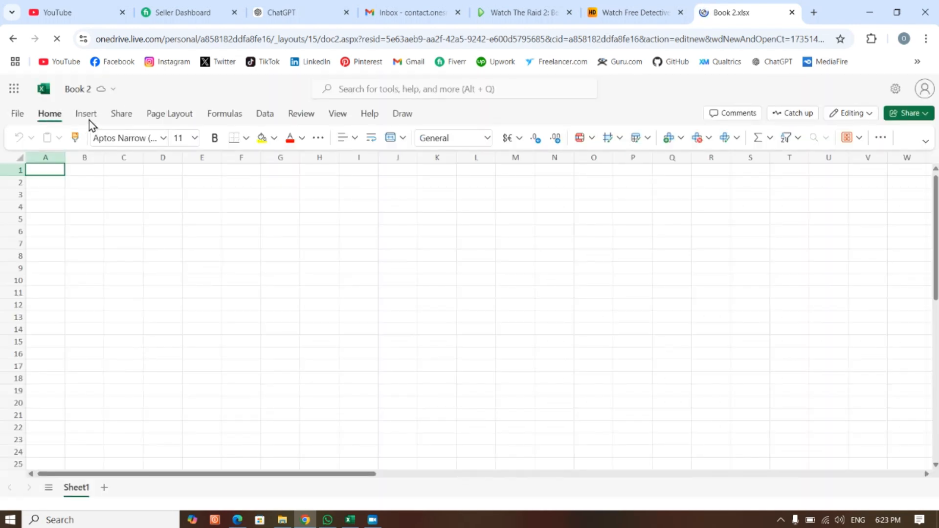
{"action": "left_click", "coordinate": [87, 117]}
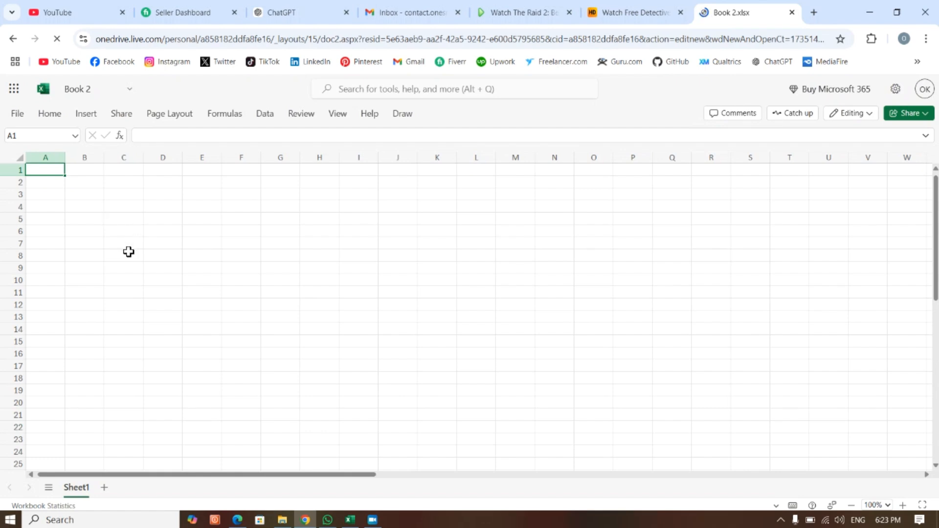
{"action": "scroll", "coordinate": [129, 252], "scroll_direction": "down", "scroll_amount": 10}
{"action": "scroll", "coordinate": [129, 252], "scroll_direction": "up", "scroll_amount": 10}
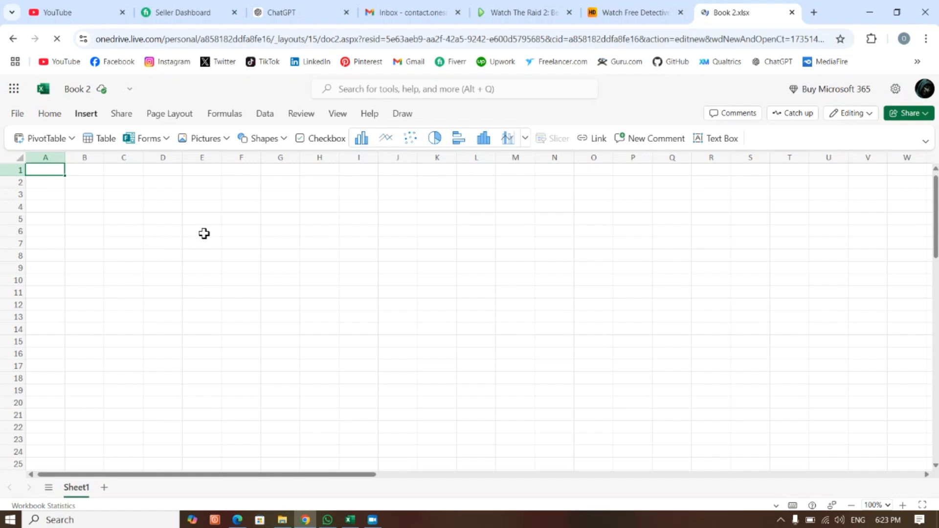
- Open the Microsoft website in a new browser tab and go to its Microsoft 365 page
{"action": "left_click", "coordinate": [814, 13]}
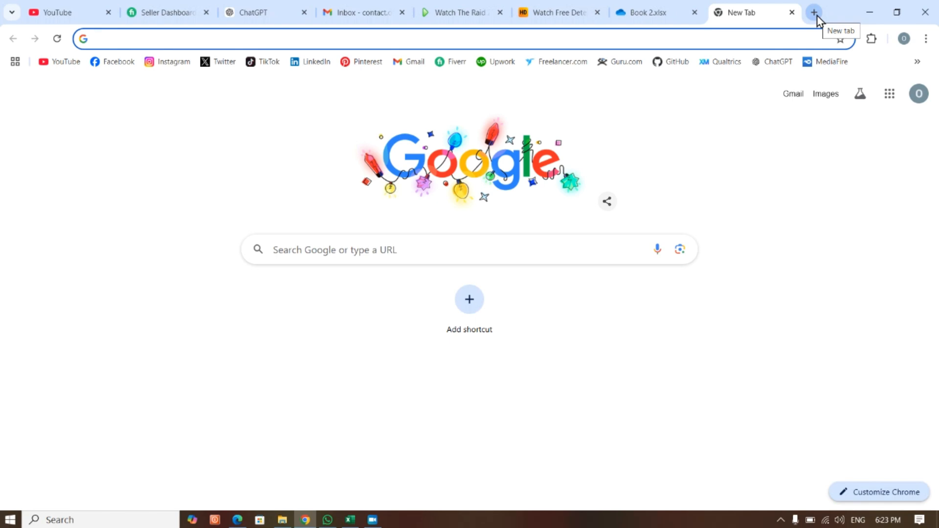
{"action": "type", "text": "m"}
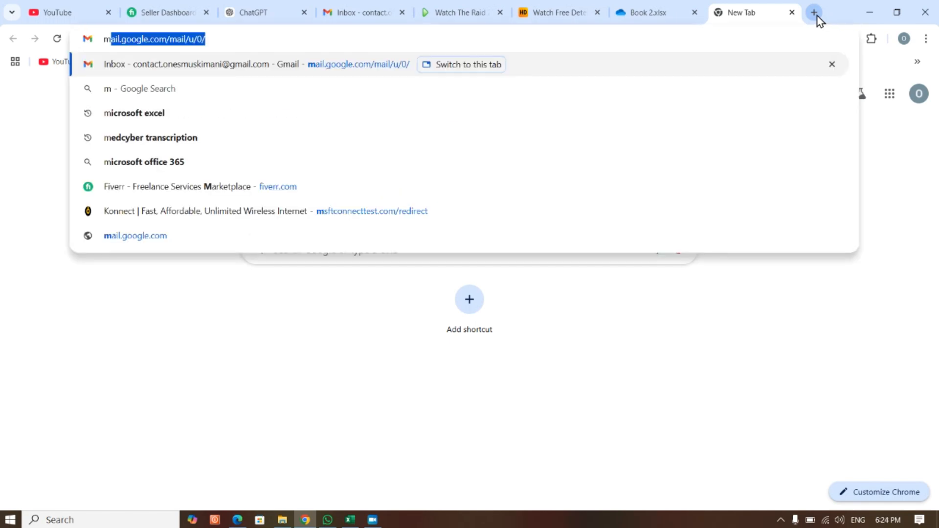
{"action": "type", "text": "icroro"}
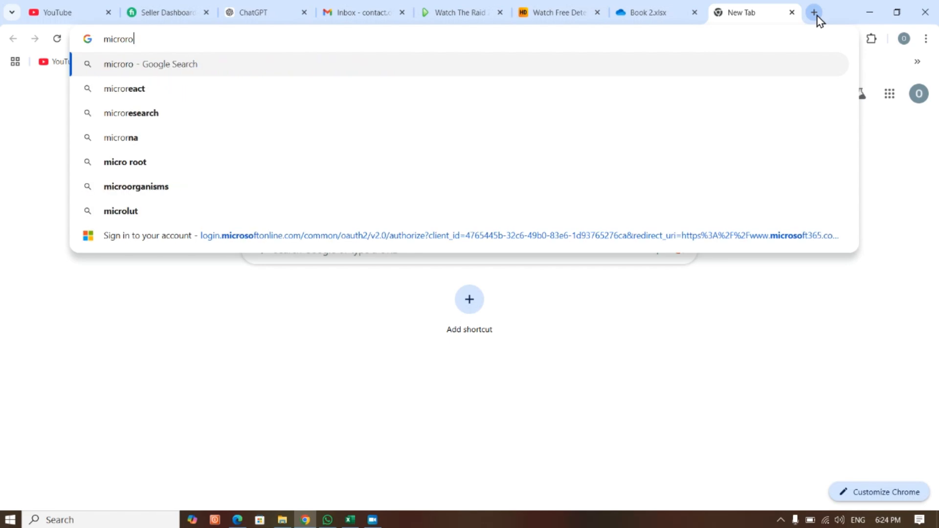
{"action": "type", "text": "soft.com"}
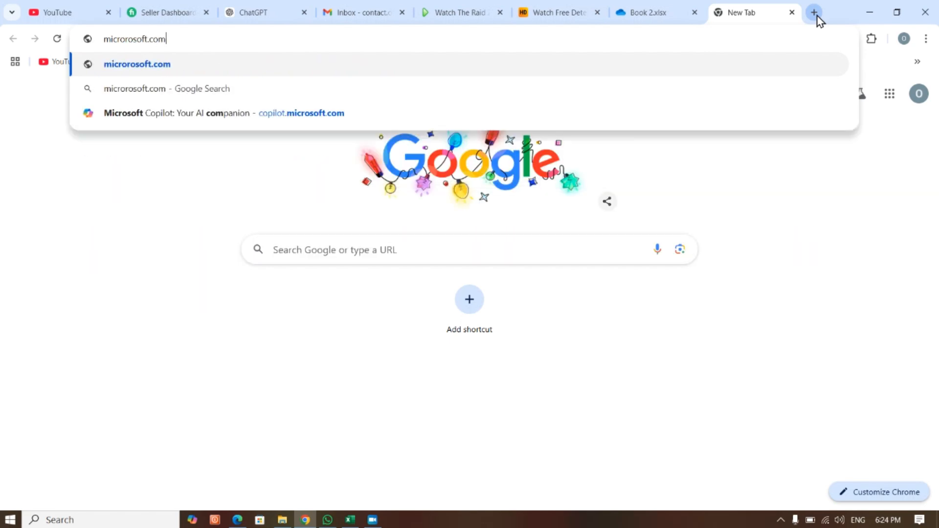
{"action": "key", "text": "Return"}
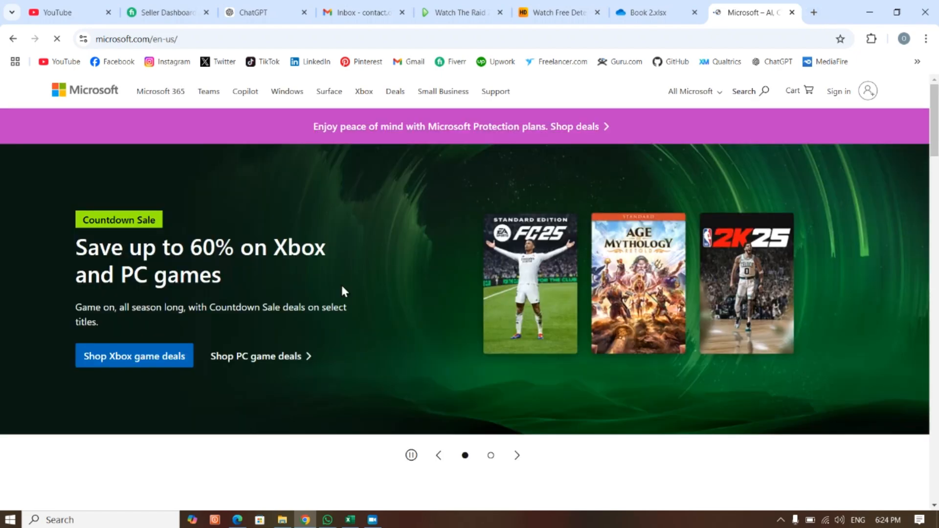
{"action": "scroll", "coordinate": [323, 321], "scroll_direction": "down", "scroll_amount": 3}
{"action": "scroll", "coordinate": [325, 321], "scroll_direction": "up", "scroll_amount": 3}
{"action": "left_click", "coordinate": [172, 98]}
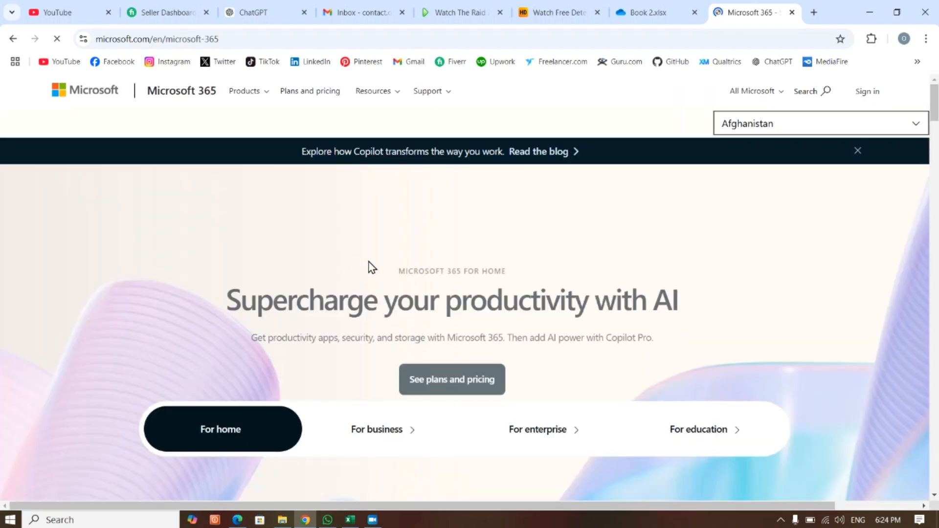
- Look through the Microsoft 365 for home page and close its browser tab
{"action": "scroll", "coordinate": [372, 279], "scroll_direction": "down", "scroll_amount": 10}
{"action": "scroll", "coordinate": [373, 286], "scroll_direction": "down", "scroll_amount": 10}
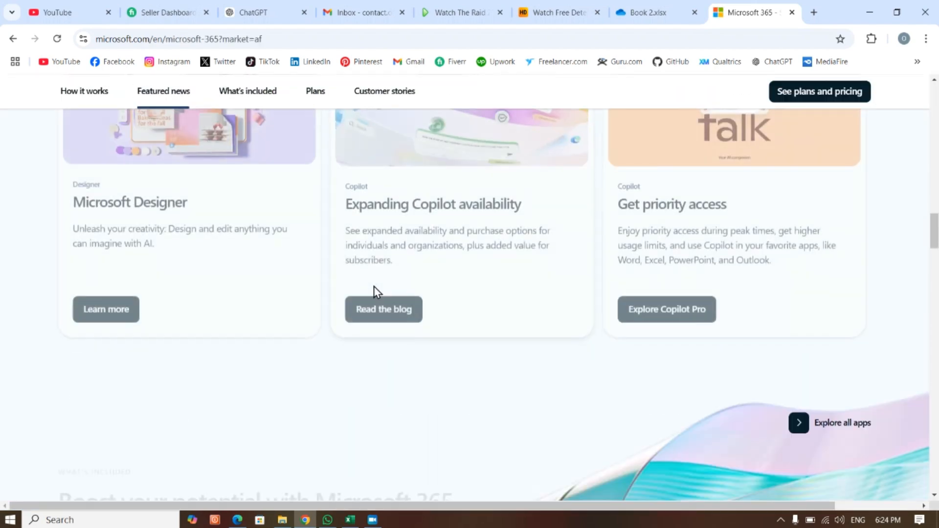
{"action": "scroll", "coordinate": [375, 288], "scroll_direction": "up", "scroll_amount": 15}
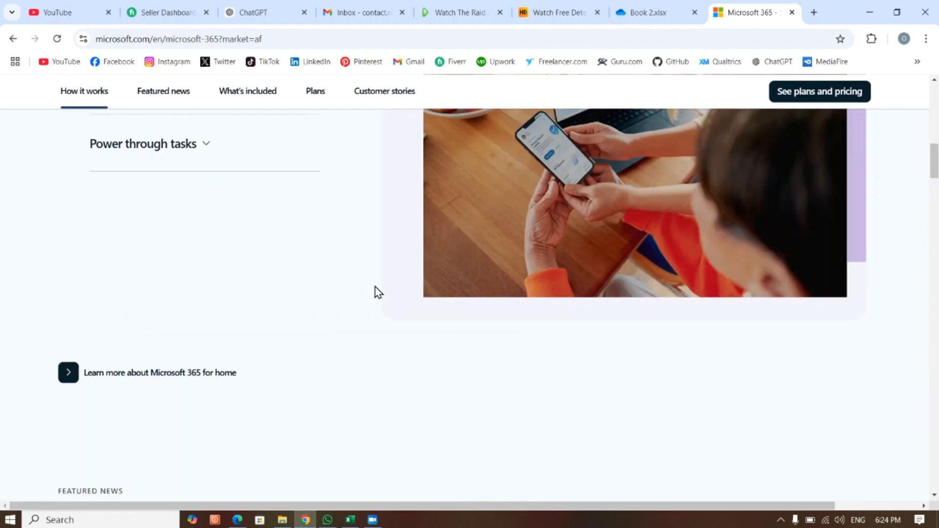
{"action": "scroll", "coordinate": [374, 291], "scroll_direction": "up", "scroll_amount": 10}
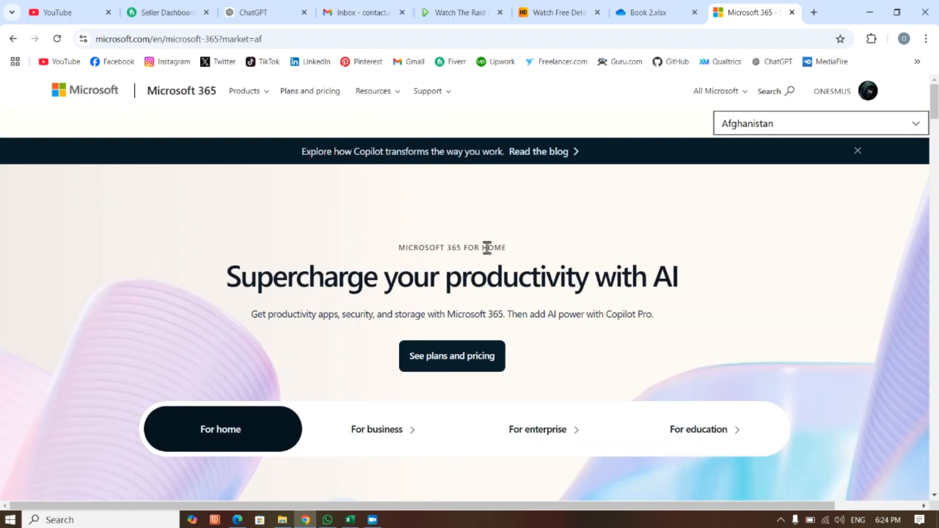
{"action": "left_click", "coordinate": [793, 13]}
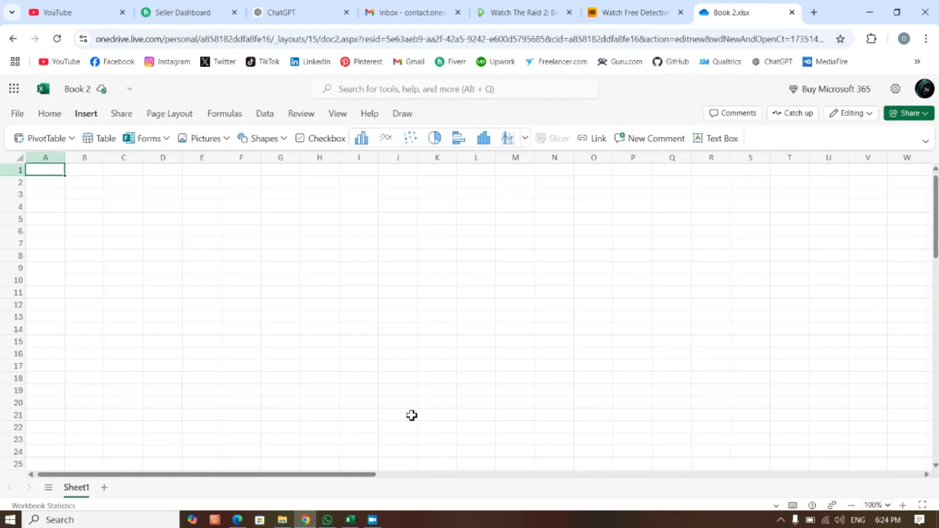
- Close the open Book1 workbook in desktop Excel and relaunch the Excel app through the Windows search
{"action": "left_click", "coordinate": [350, 519]}
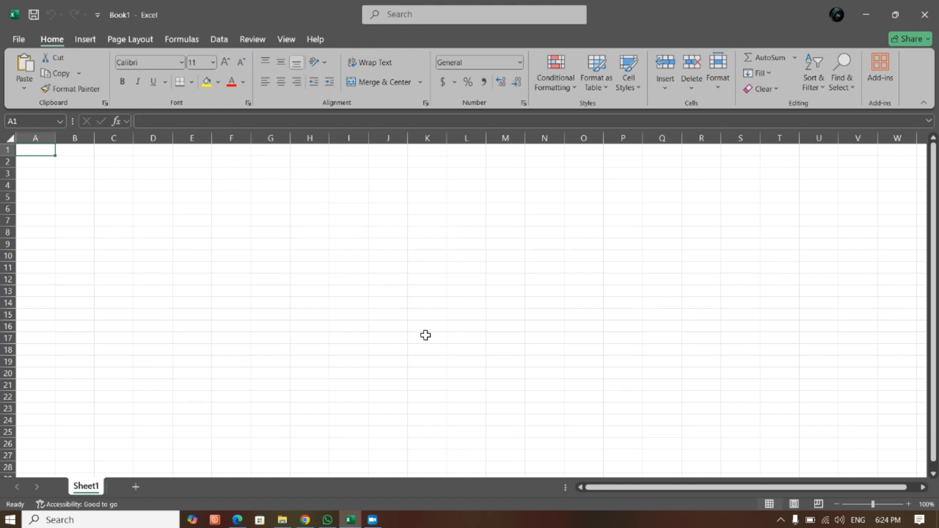
{"action": "left_click", "coordinate": [89, 523]}
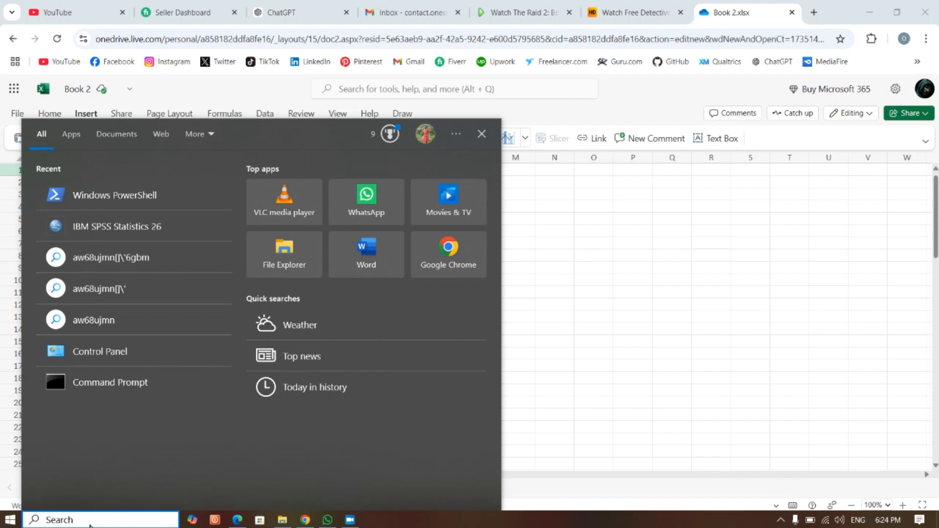
{"action": "type", "text": "wc"}
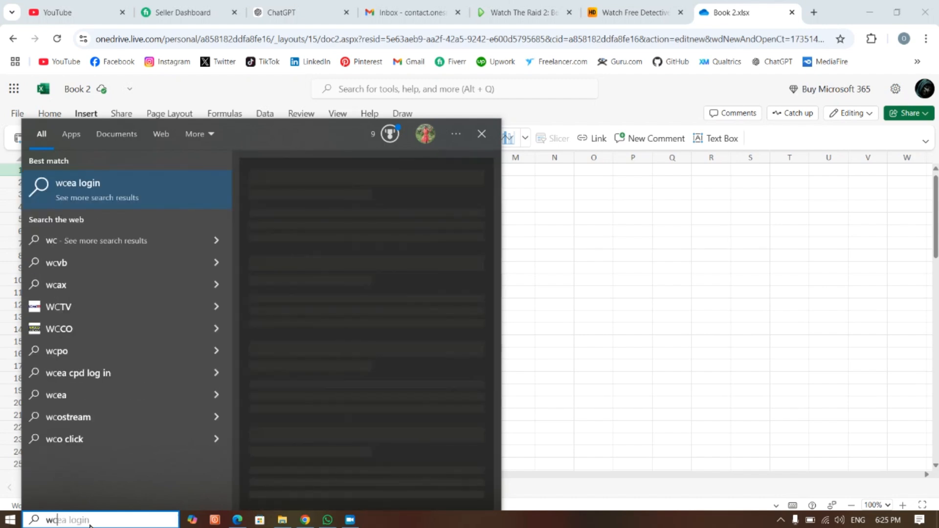
{"action": "key", "text": "BackSpace"}
{"action": "key", "text": "BackSpace"}
{"action": "key", "text": "BackSpace"}
{"action": "key", "text": "BackSpace"}
{"action": "type", "text": "exc"}
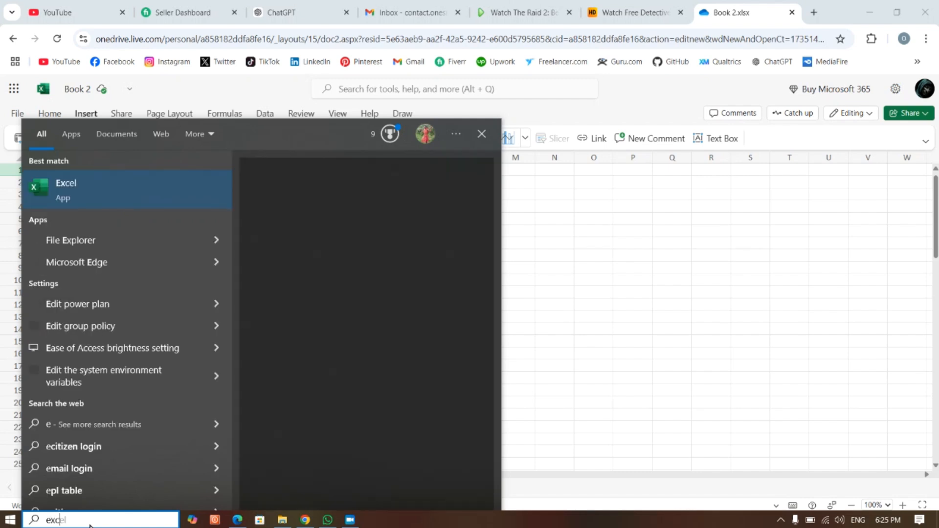
{"action": "type", "text": "e"}
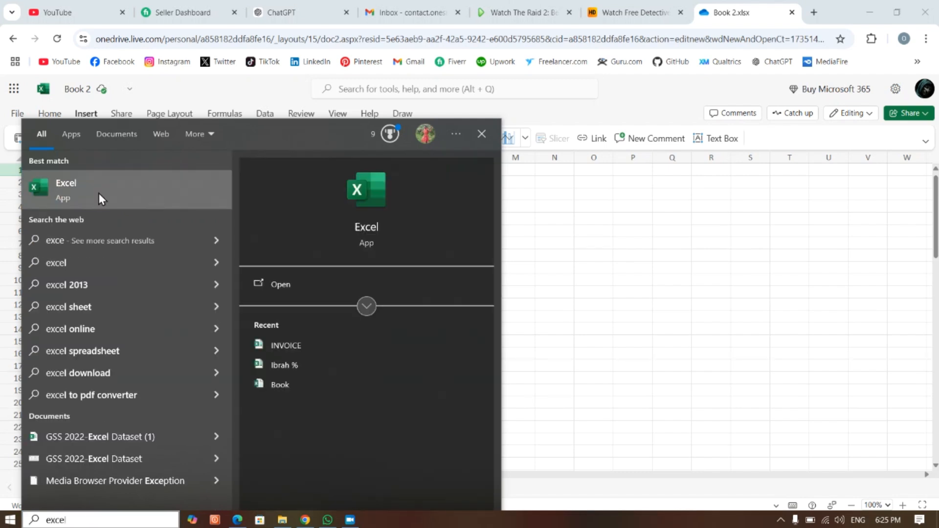
{"action": "left_click", "coordinate": [97, 189]}
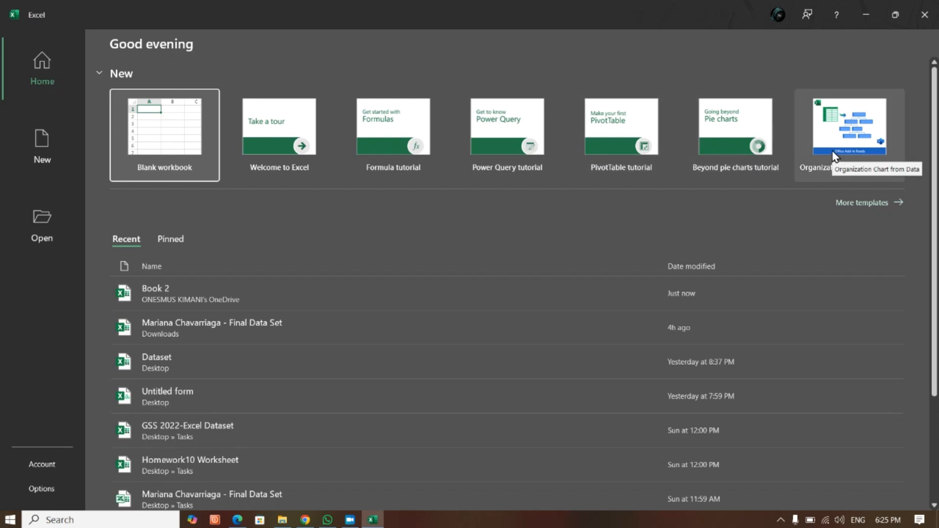
- Browse the full gallery of Office templates available for new Excel workbooks
{"action": "left_click", "coordinate": [864, 205]}
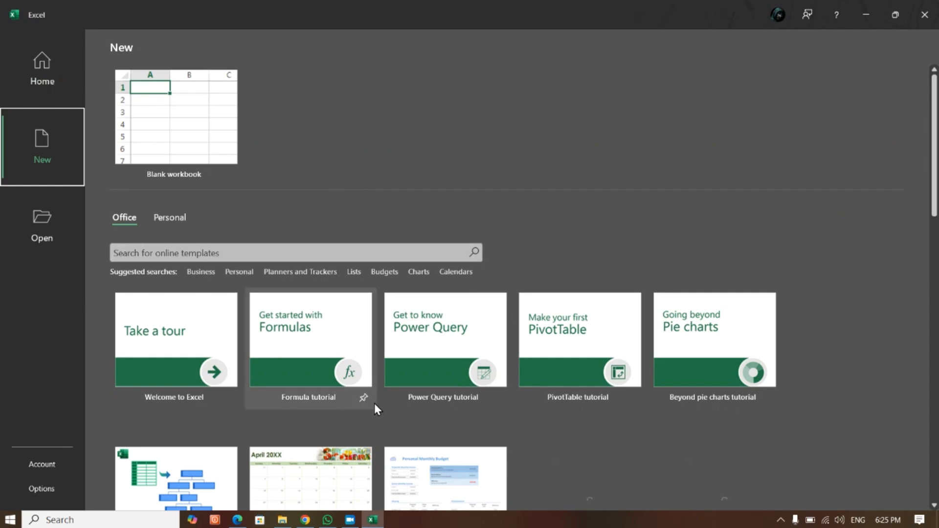
{"action": "scroll", "coordinate": [396, 362], "scroll_direction": "down", "scroll_amount": 9}
{"action": "scroll", "coordinate": [393, 355], "scroll_direction": "down", "scroll_amount": 4}
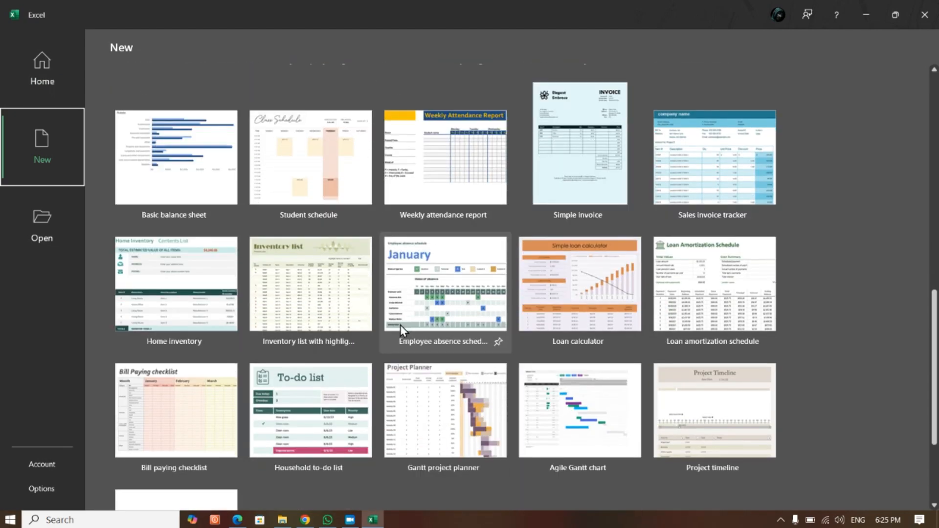
{"action": "scroll", "coordinate": [400, 327], "scroll_direction": "up", "scroll_amount": 13}
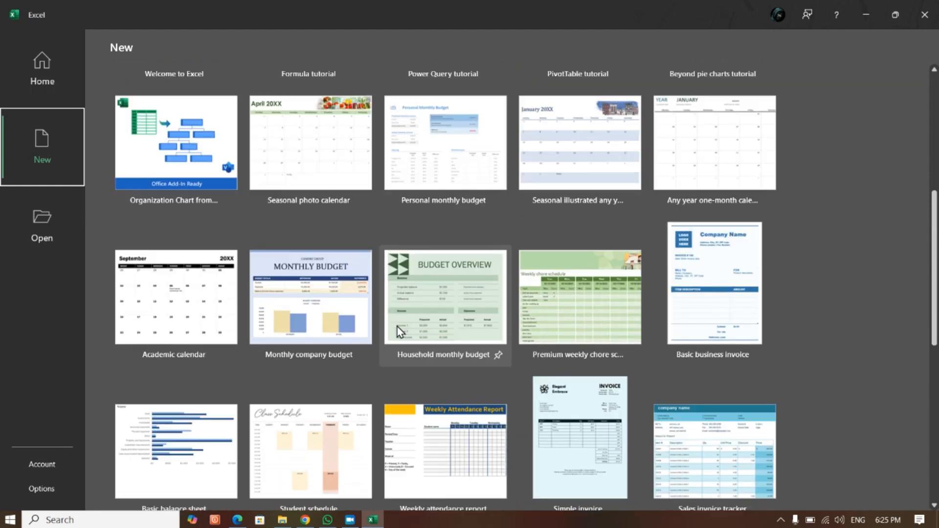
{"action": "scroll", "coordinate": [397, 325], "scroll_direction": "up", "scroll_amount": 4}
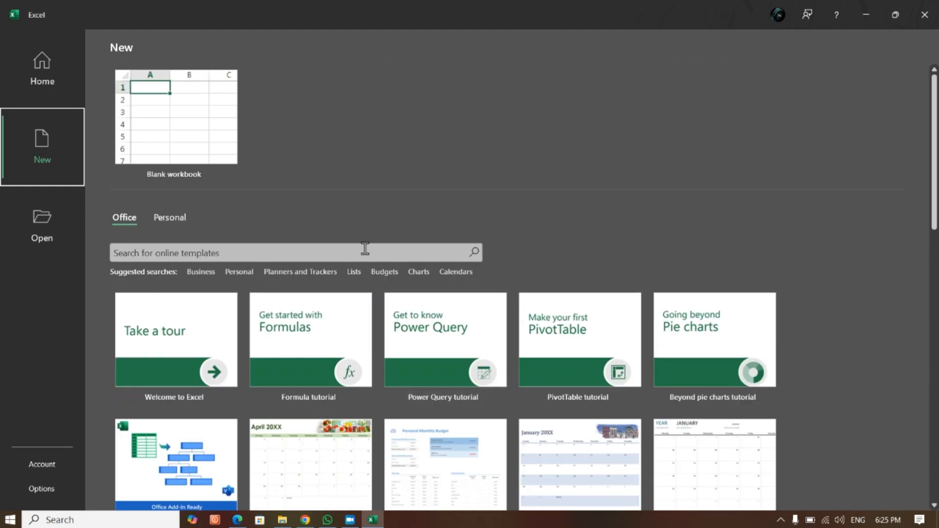
{"action": "left_click", "coordinate": [125, 220]}
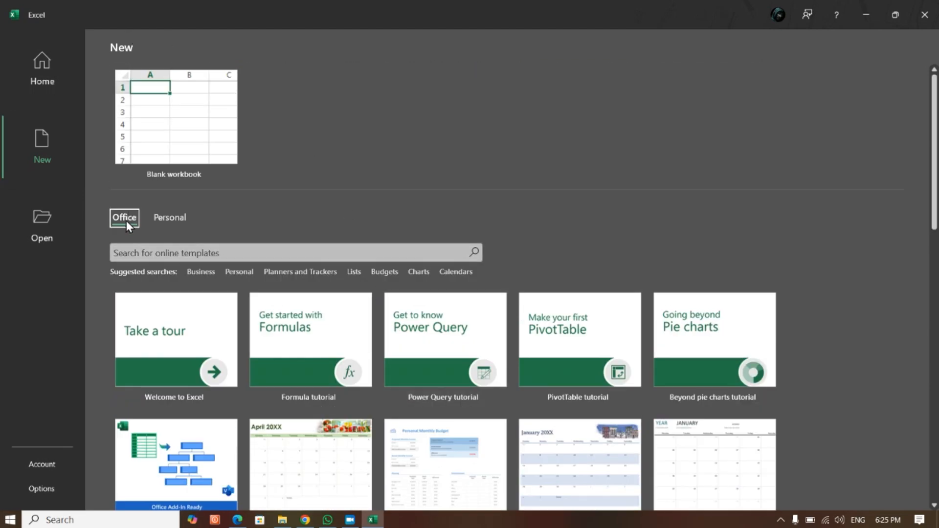
- Return to the Excel start page and create a blank workbook
{"action": "left_click", "coordinate": [57, 88]}
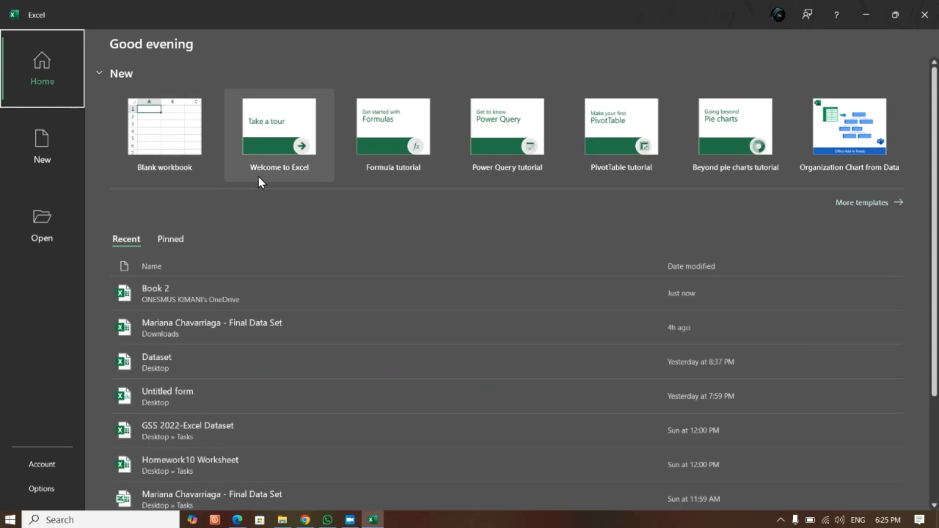
{"action": "left_click", "coordinate": [162, 144]}
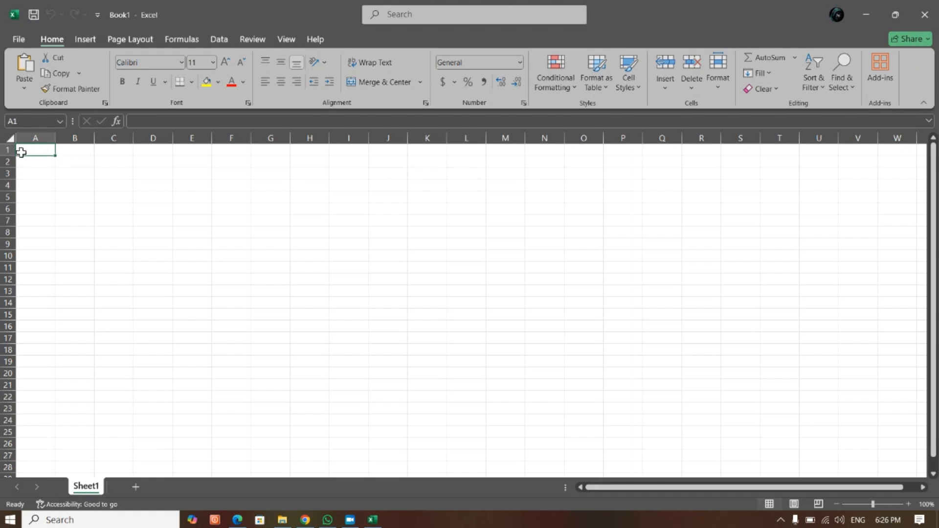
- Highlight rows 1 to 21 and a run of columns starting at A to point out the sheet's rows and columns
{"action": "left_click_drag", "start_coordinate": [6, 156], "coordinate": [44, 396]}
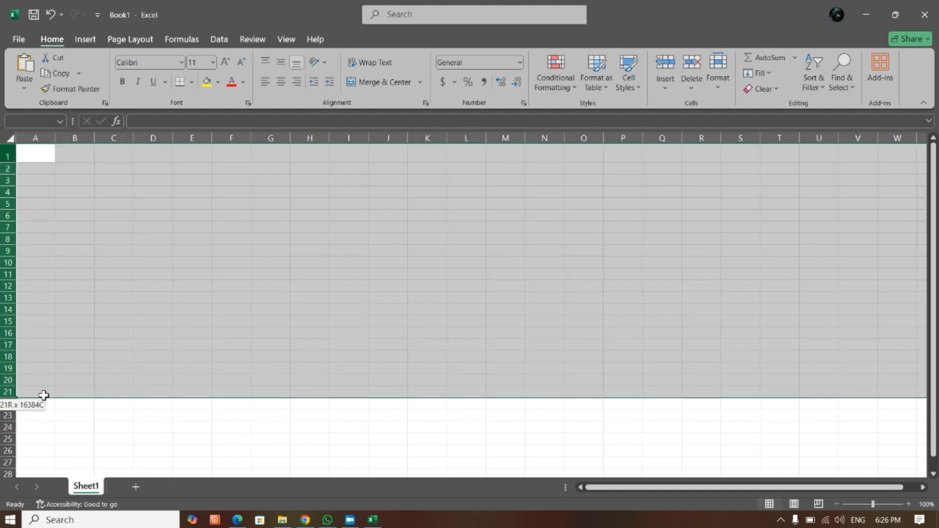
{"action": "left_click_drag", "start_coordinate": [36, 138], "coordinate": [592, 166]}
{"action": "left_click", "coordinate": [194, 226]}
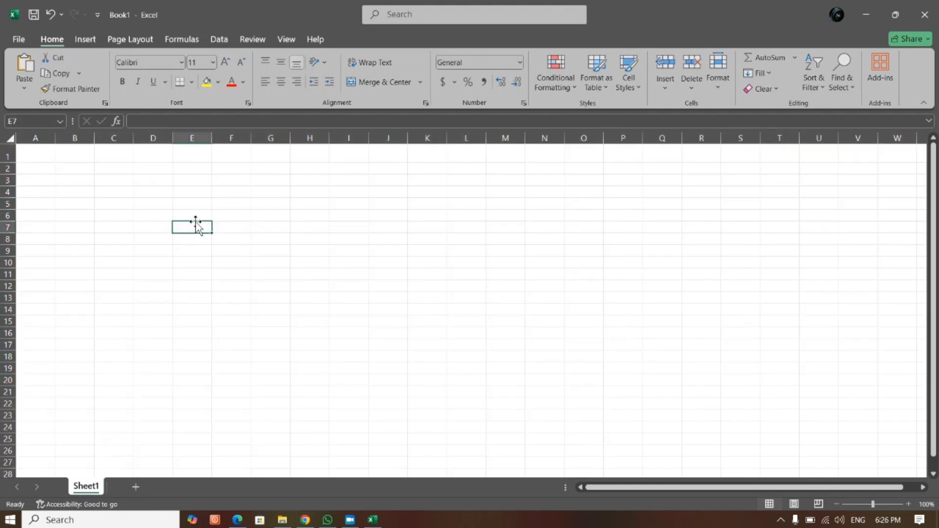
- Select individual cells A1, A2, B1 and C1 one after another to point out single cells
{"action": "left_click", "coordinate": [36, 153]}
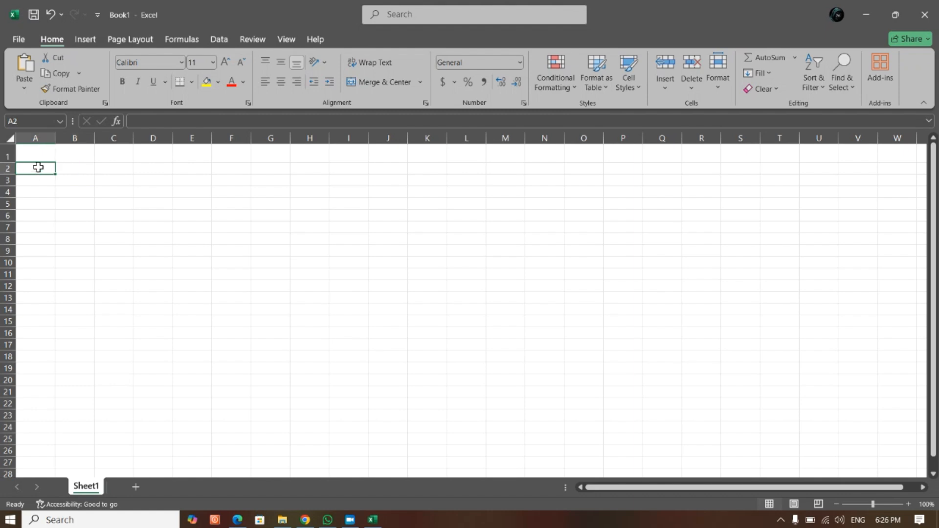
{"action": "left_click", "coordinate": [79, 155]}
{"action": "left_click", "coordinate": [123, 155]}
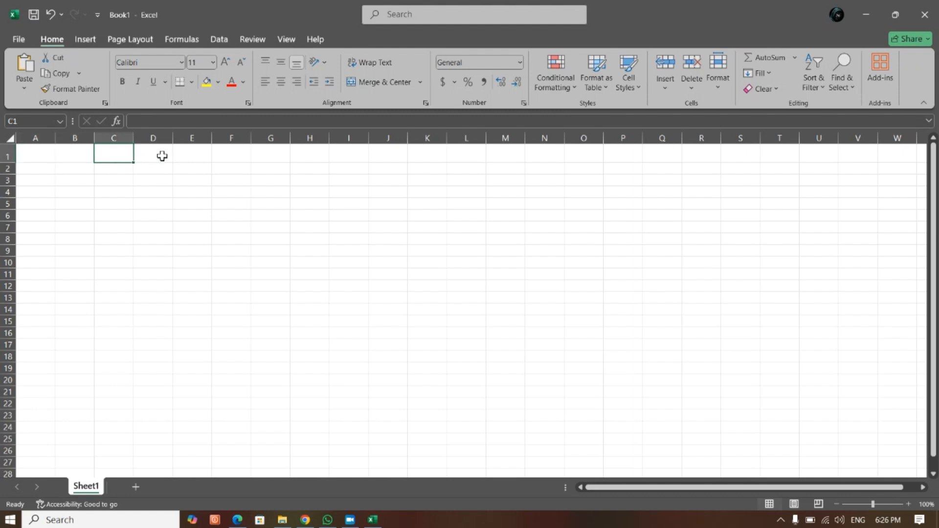
- Select cells D1, E2, E4, D7 and B5 one after another to point out individual cells across the sheet
{"action": "left_click", "coordinate": [162, 155]}
{"action": "left_click", "coordinate": [191, 170]}
{"action": "left_click", "coordinate": [194, 192]}
{"action": "left_click", "coordinate": [166, 228]}
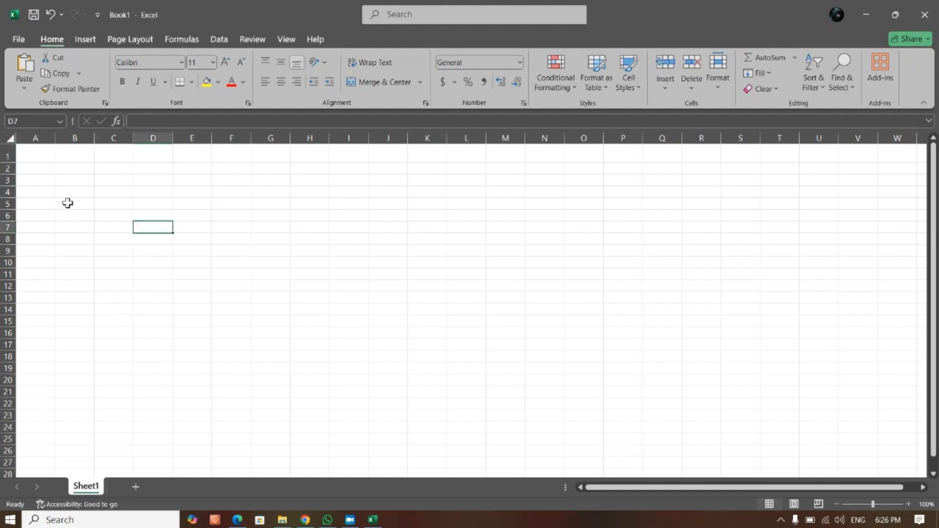
{"action": "left_click", "coordinate": [69, 203]}
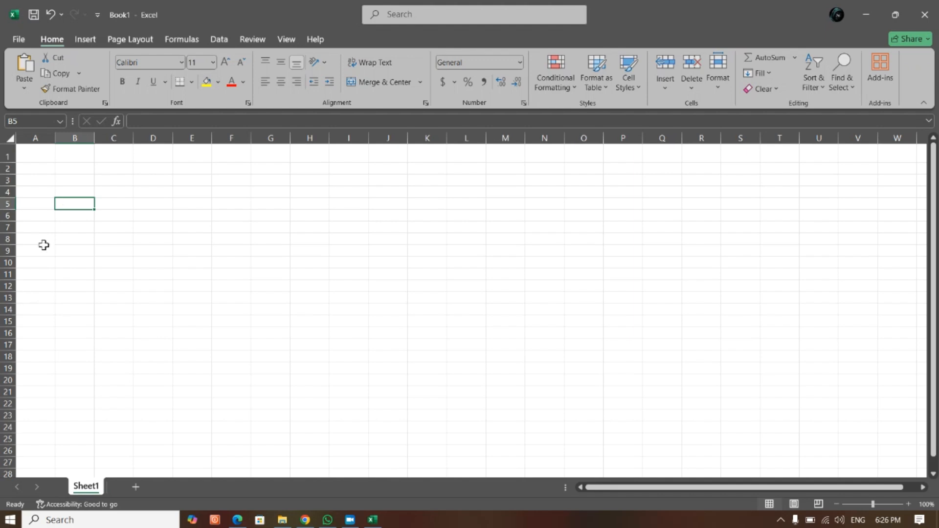
- Enter the column headers "date" in A1 and "sales" in B1
{"action": "left_click", "coordinate": [34, 150]}
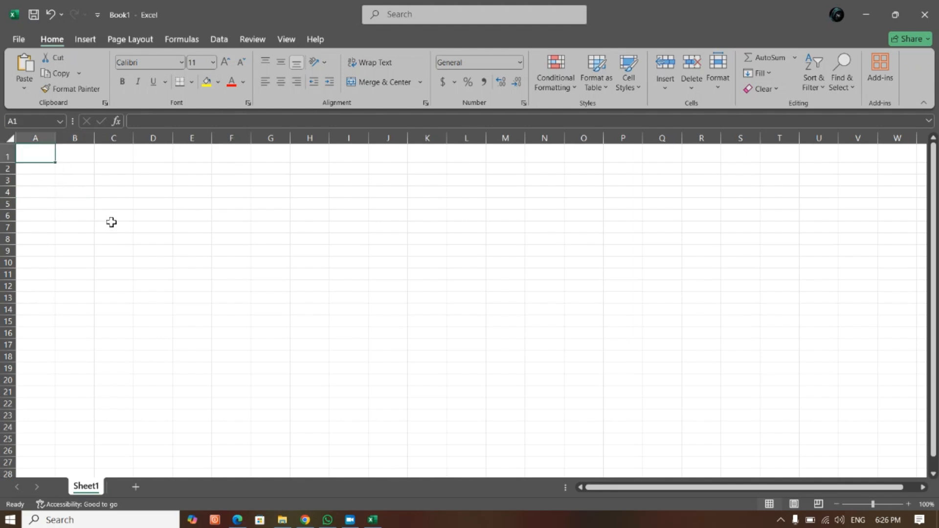
{"action": "scroll", "coordinate": [63, 170], "scroll_direction": "down", "scroll_amount": 1}
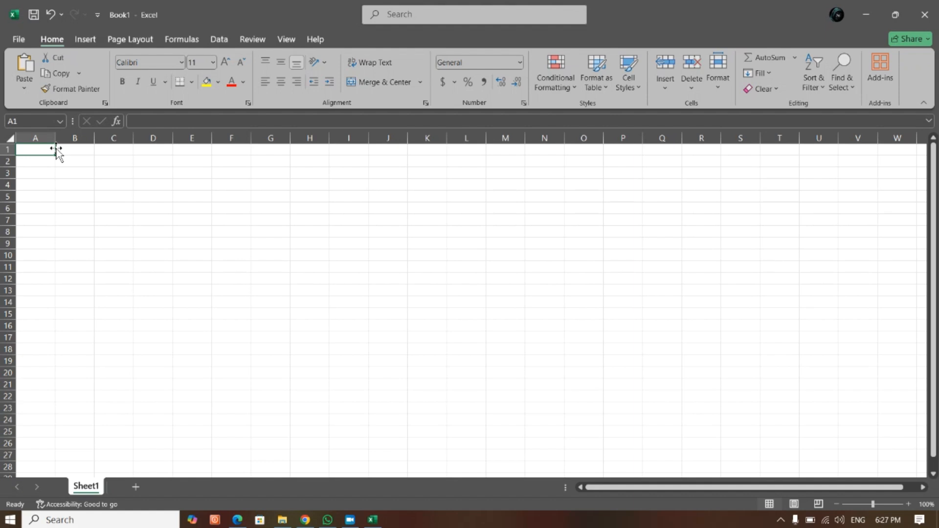
{"action": "type", "text": "da"}
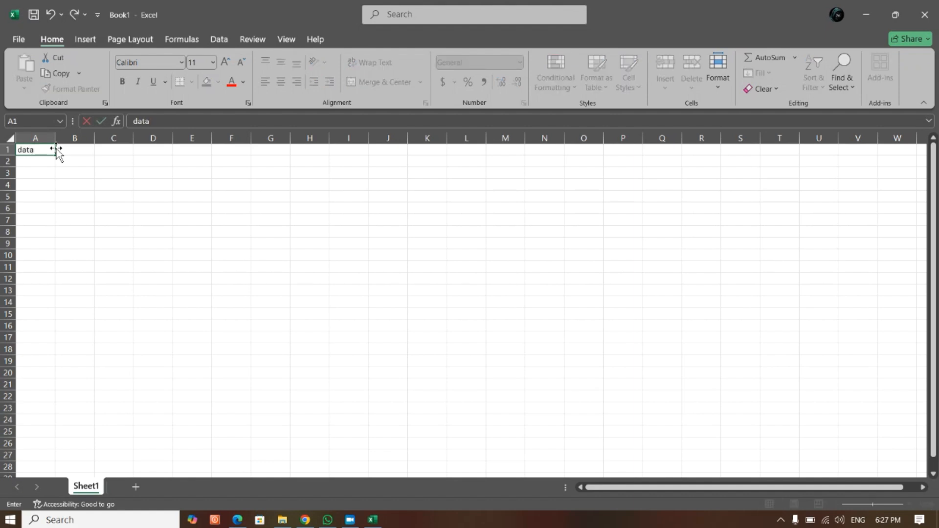
{"action": "type", "text": "te"}
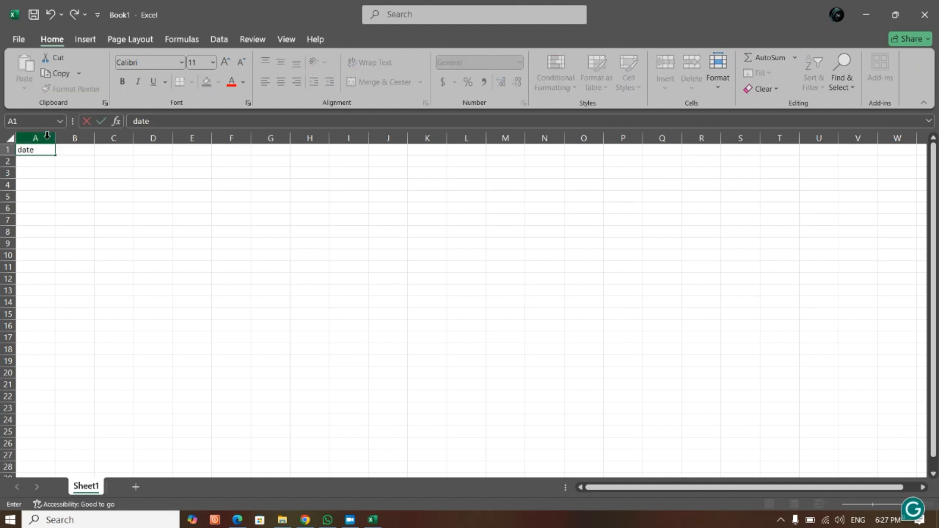
{"action": "left_click", "coordinate": [68, 149]}
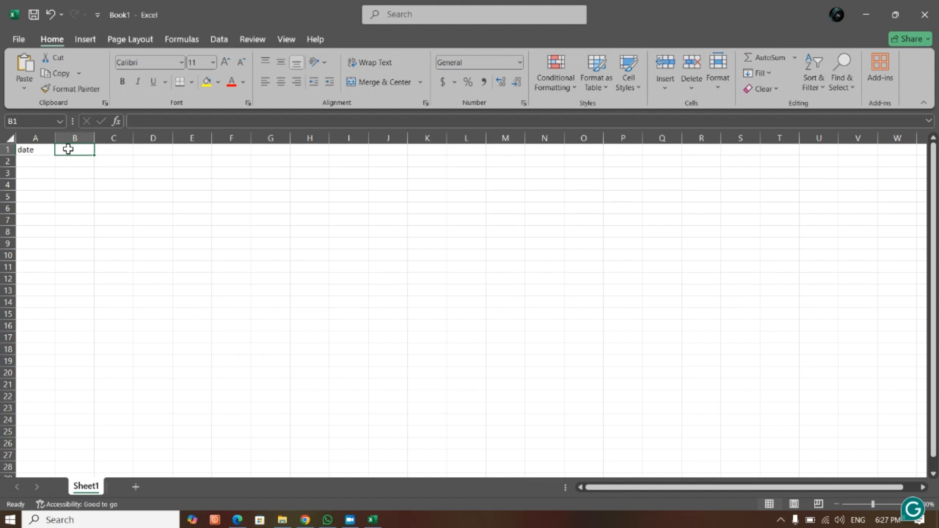
{"action": "type", "text": "sale"}
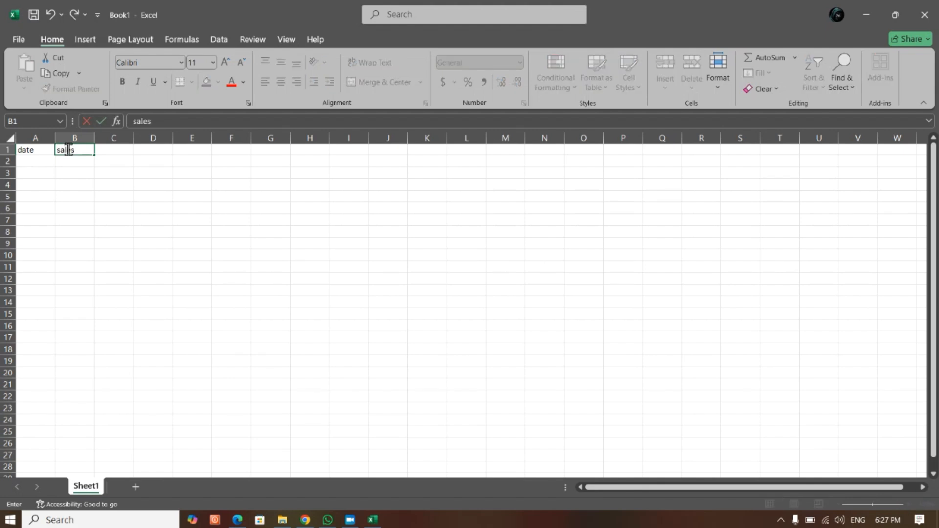
{"action": "type", "text": "s"}
- Enter 01-jan in A2 and autofill the daily date series down to A15
{"action": "left_click", "coordinate": [43, 164]}
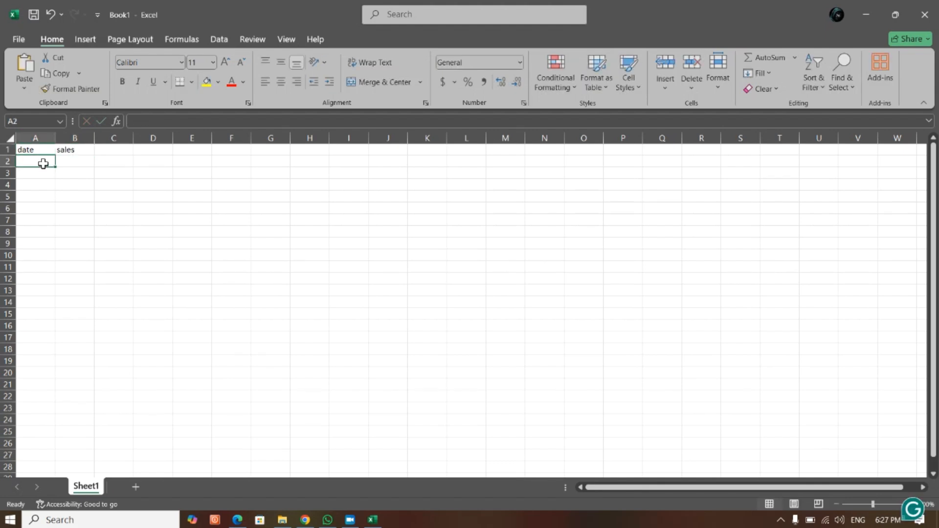
{"action": "type", "text": "01"}
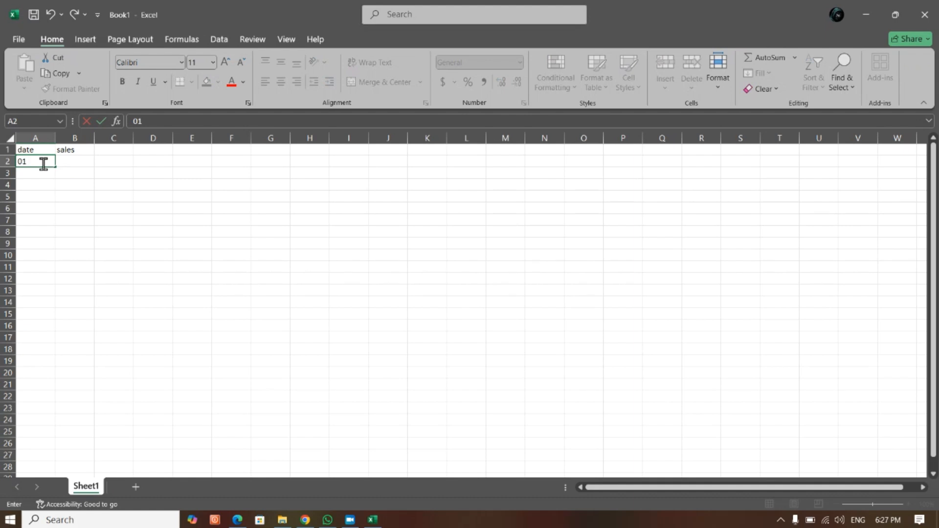
{"action": "type", "text": "-jan"}
{"action": "key", "text": "Return"}
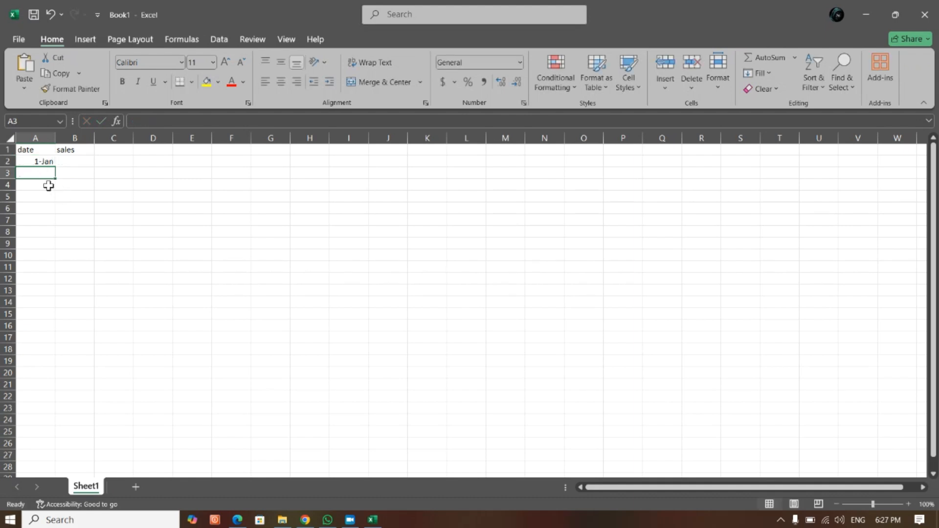
{"action": "left_click", "coordinate": [42, 161]}
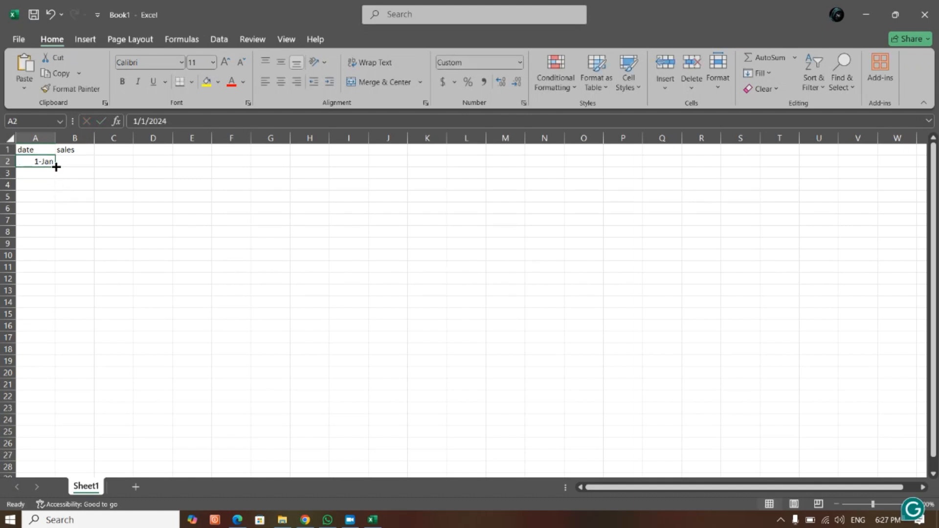
{"action": "left_click_drag", "start_coordinate": [55, 166], "coordinate": [57, 321]}
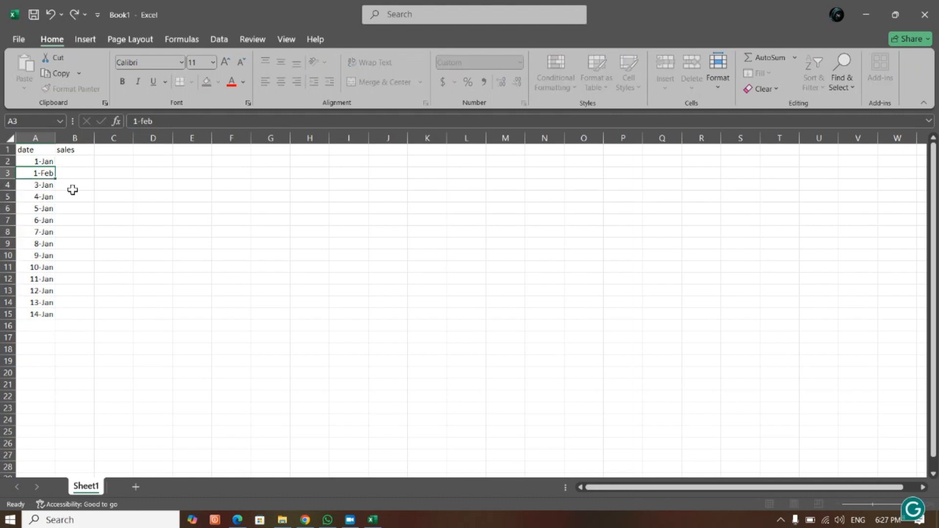
- Change A3 to 1-Feb and autofill the dates from there down to A14
{"action": "key", "text": "Return"}
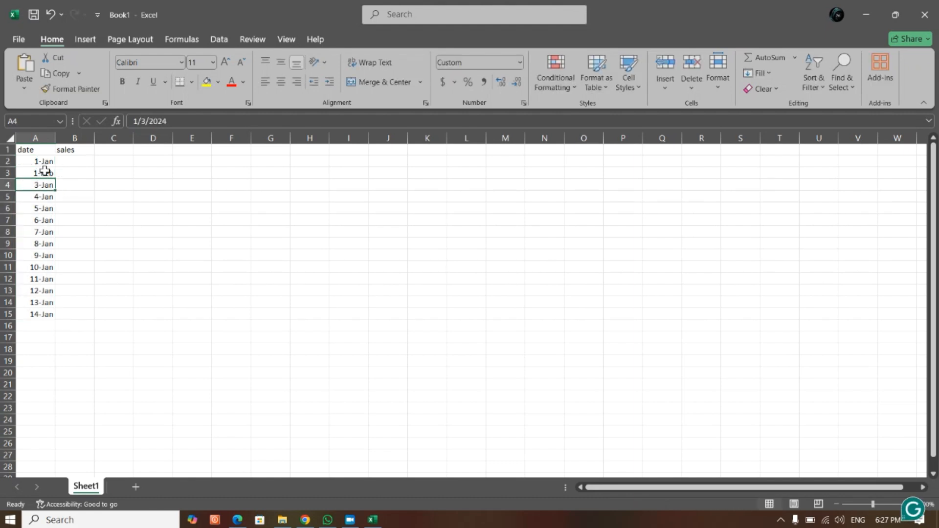
{"action": "left_click", "coordinate": [45, 172]}
{"action": "left_click_drag", "start_coordinate": [54, 179], "coordinate": [61, 311]}
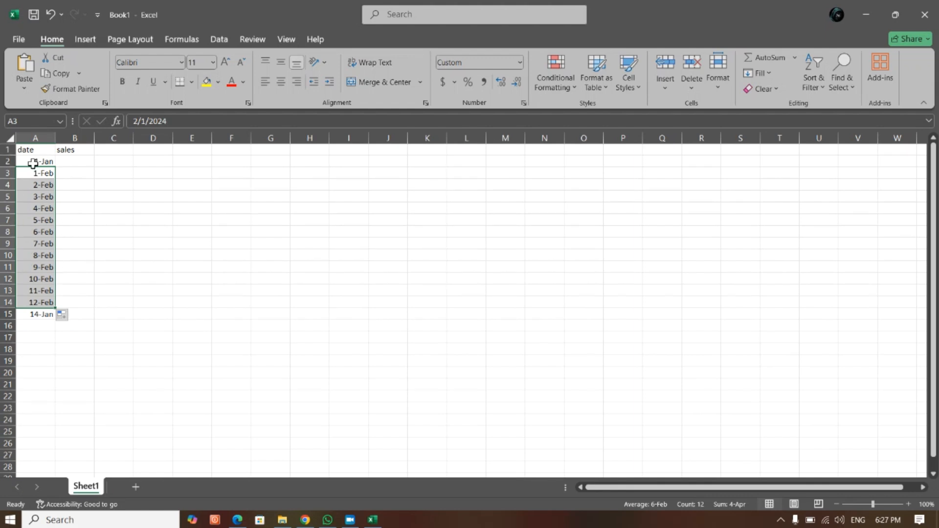
- Clear the filled dates from A3 to A15 in the date column
{"action": "key", "text": "Delete"}
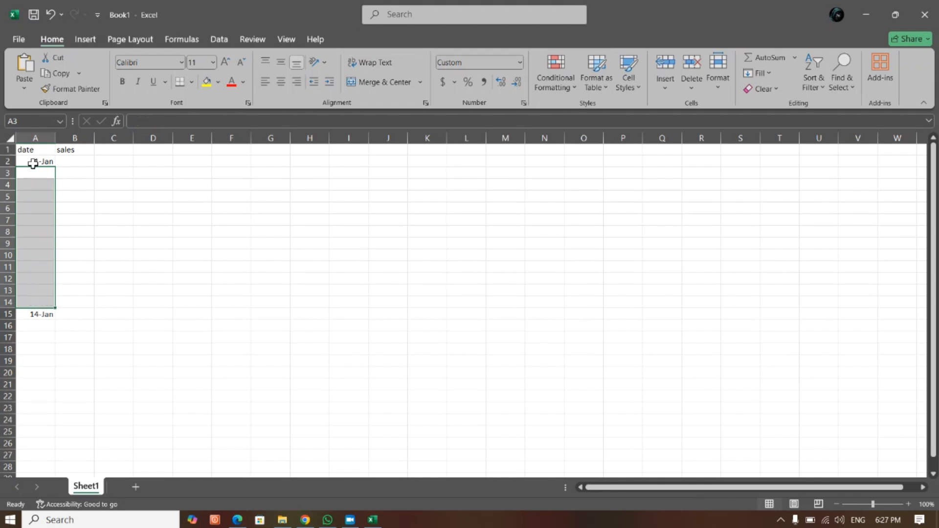
{"action": "left_click", "coordinate": [48, 316]}
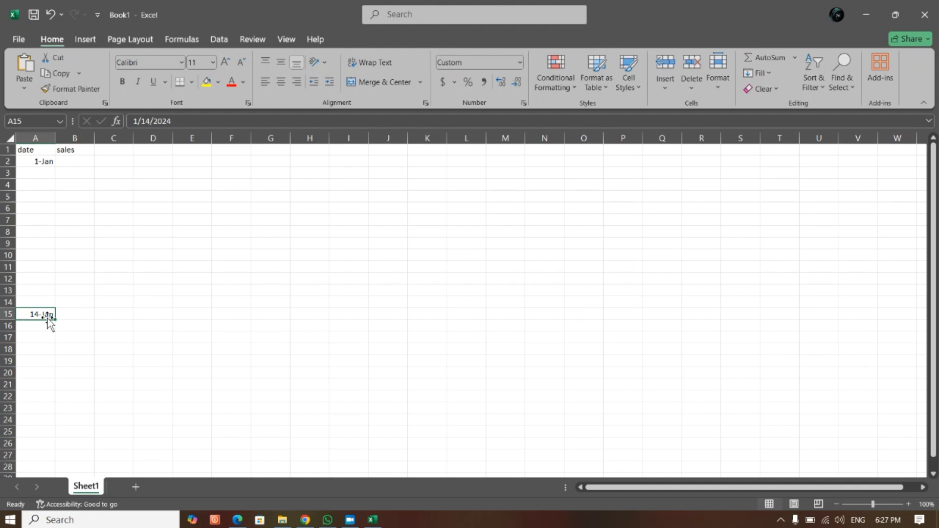
{"action": "key", "text": "Delete"}
- Replace the date in A2 with "jan" and autofill the month names down to "dec" in A13
{"action": "left_click", "coordinate": [44, 162]}
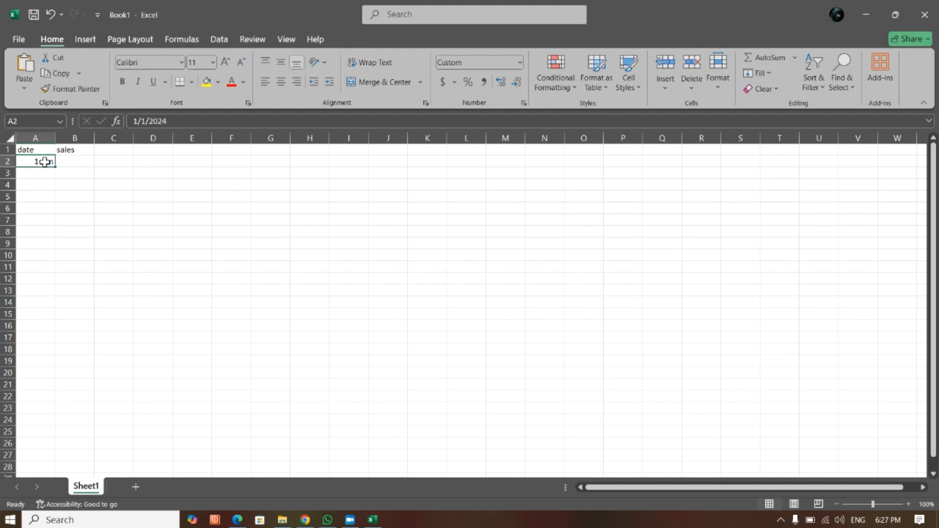
{"action": "type", "text": "jan"}
{"action": "left_click", "coordinate": [49, 193]}
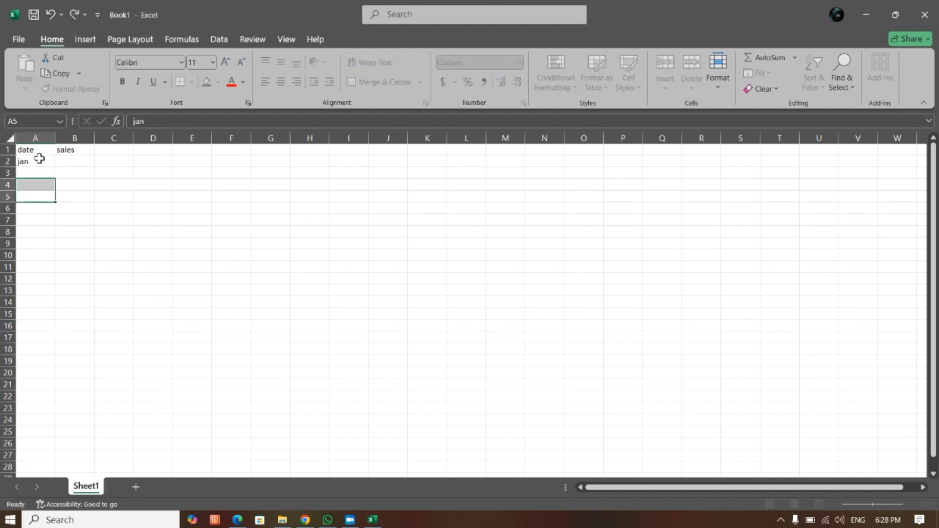
{"action": "left_click", "coordinate": [41, 161]}
{"action": "left_click_drag", "start_coordinate": [54, 168], "coordinate": [52, 318]}
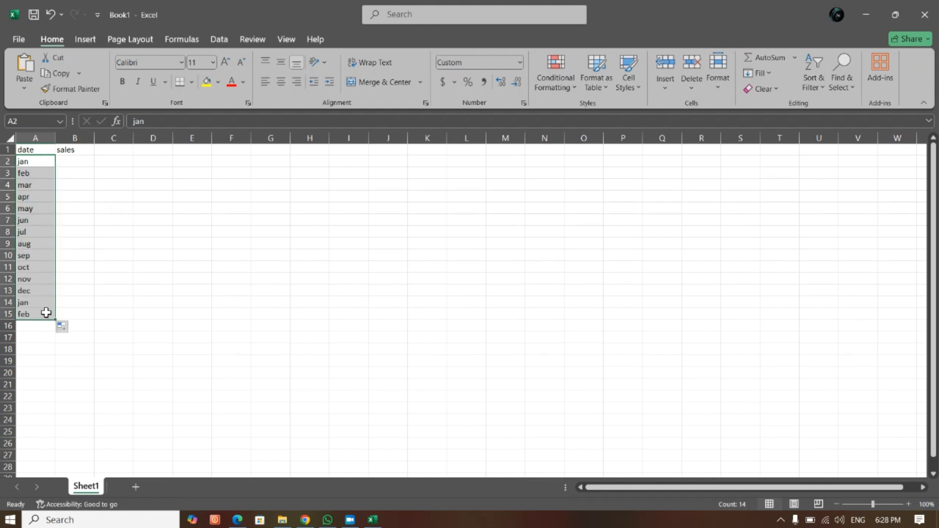
{"action": "left_click_drag", "start_coordinate": [55, 320], "coordinate": [57, 296]}
{"action": "left_click", "coordinate": [113, 290]}
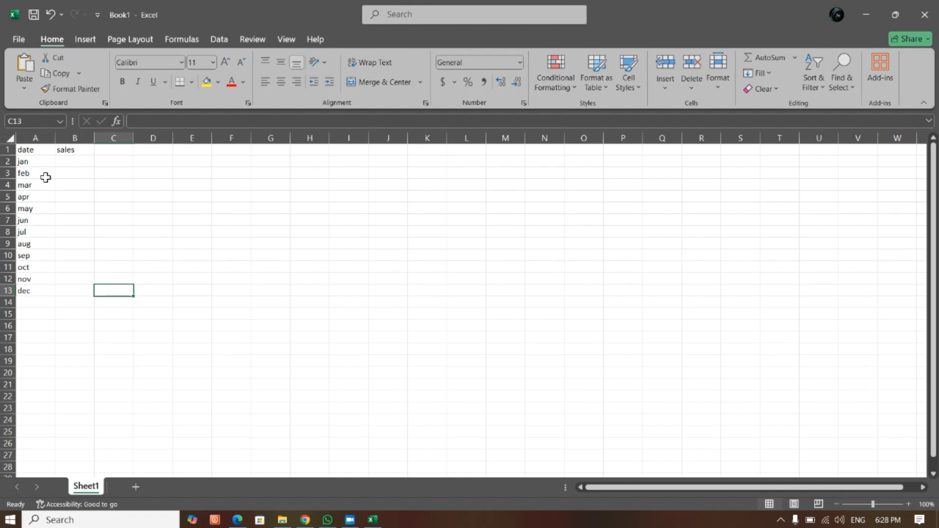
- Enter sales of 1000 for jan in B2 and 2543 for feb in B3
{"action": "left_click", "coordinate": [63, 161]}
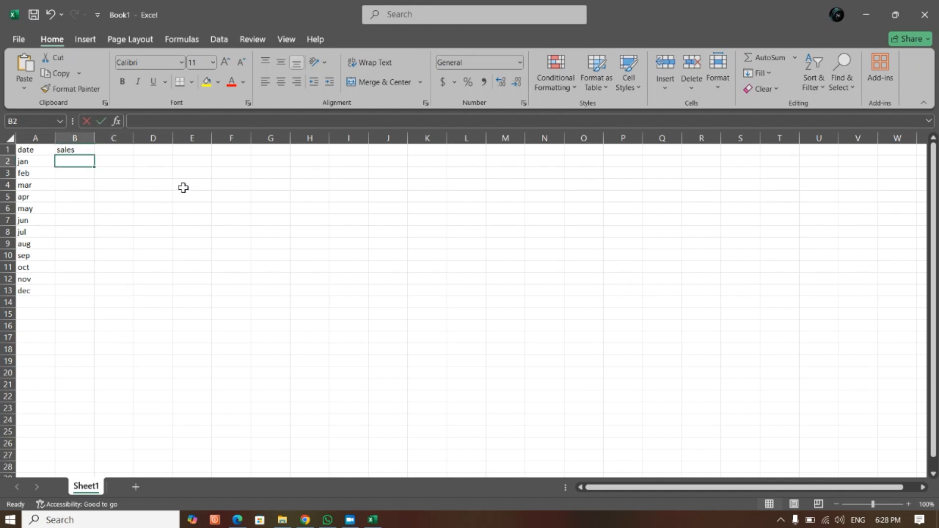
{"action": "type", "text": "100"}
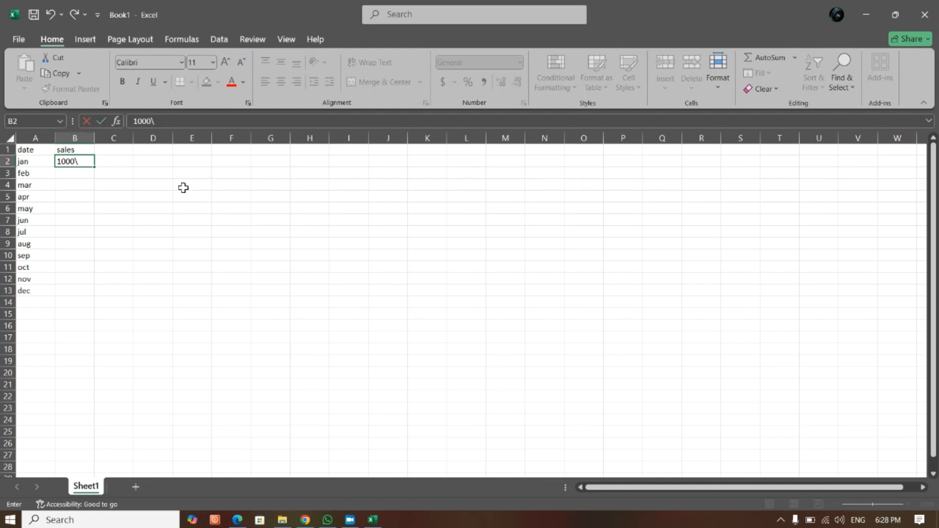
{"action": "type", "text": "0"}
{"action": "key", "text": "Return"}
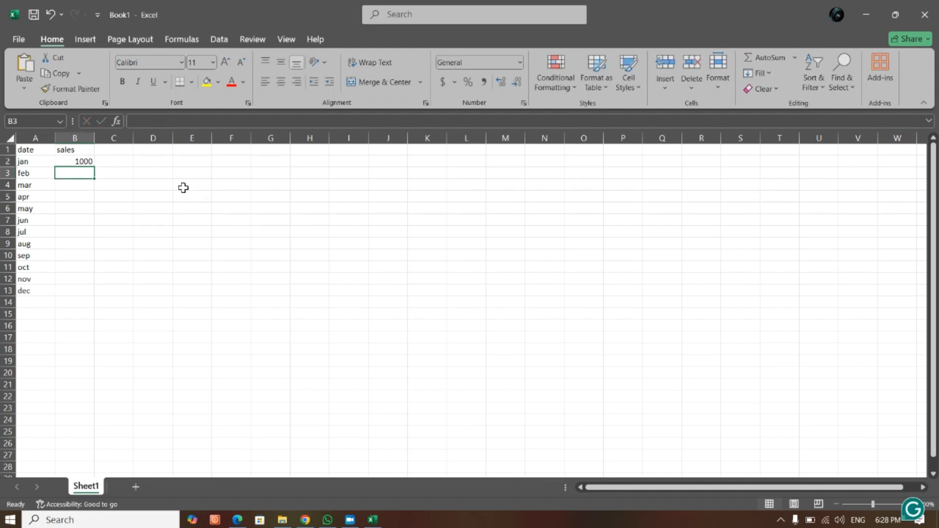
{"action": "type", "text": "3000"}
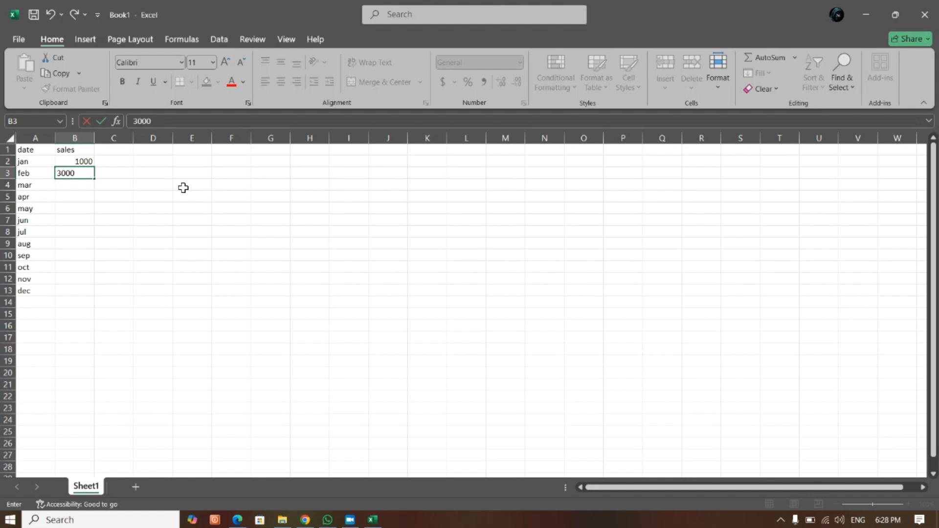
{"action": "key", "text": "BackSpace"}
{"action": "key", "text": "BackSpace"}
{"action": "key", "text": "BackSpace"}
{"action": "type", "text": "2543"}
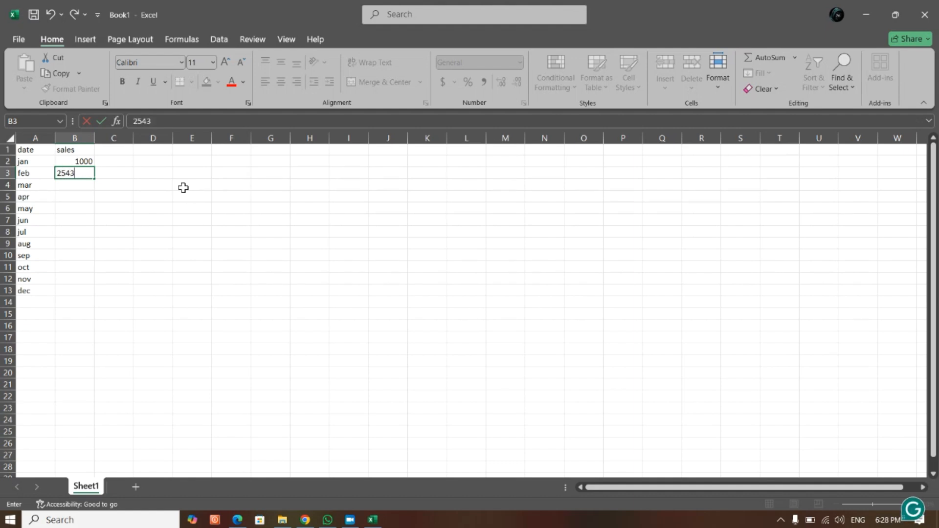
{"action": "key", "text": "Return"}
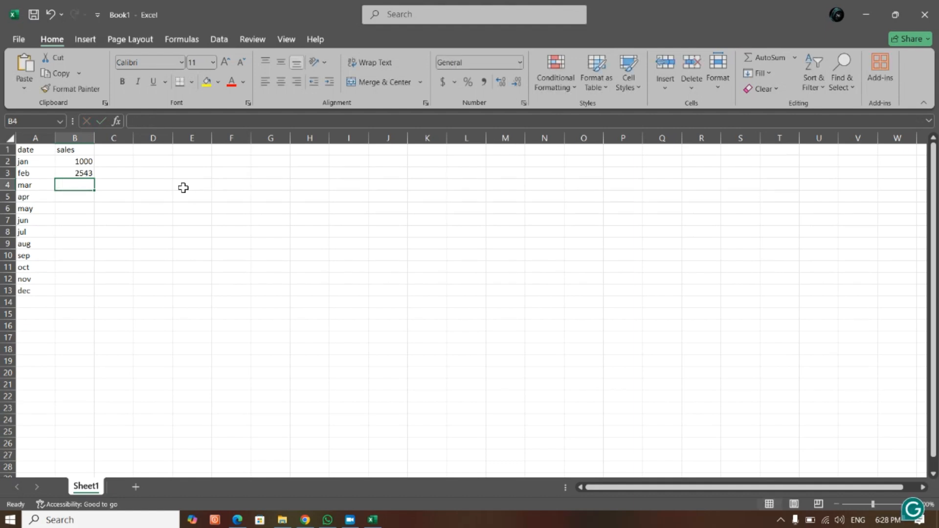
- Enter sales of 2456 for mar in B4 and 2500 for apr in B5
{"action": "type", "text": "2456"}
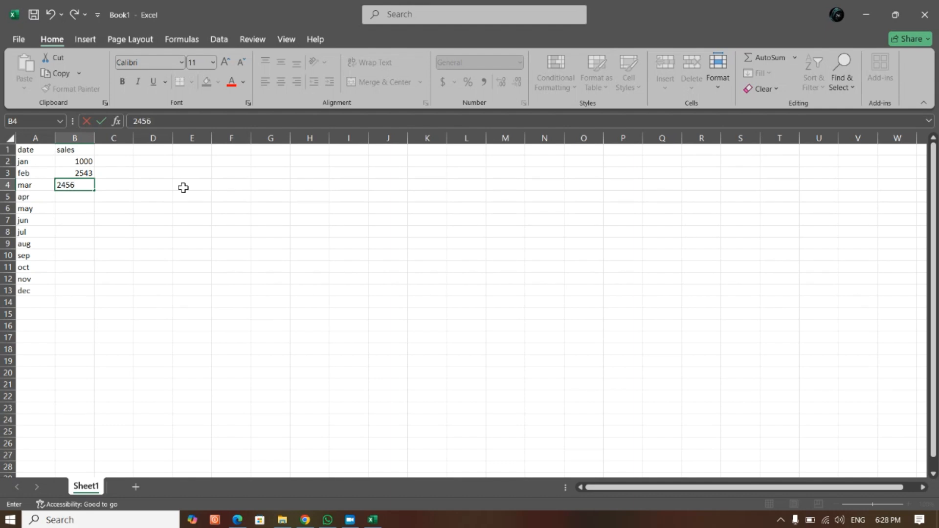
{"action": "key", "text": "Return"}
{"action": "type", "text": "2"}
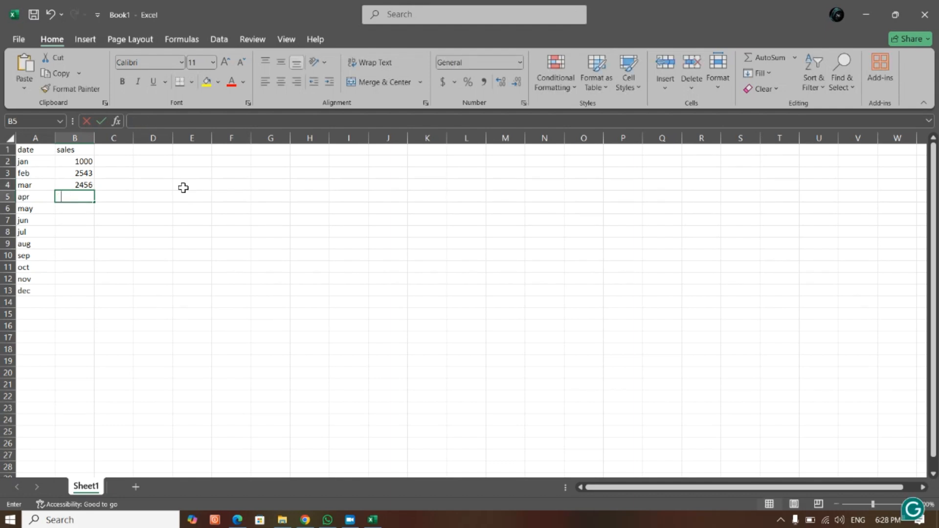
{"action": "type", "text": "500"}
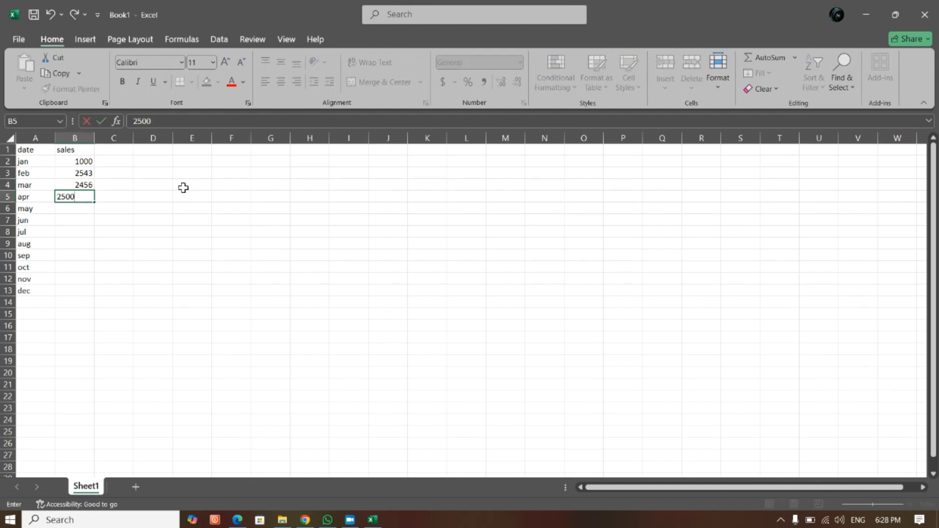
{"action": "key", "text": "Return"}
- Enter sales of 3000 for may, 3500 for jun and 2800 for jul in B6 to B8
{"action": "type", "text": "300"}
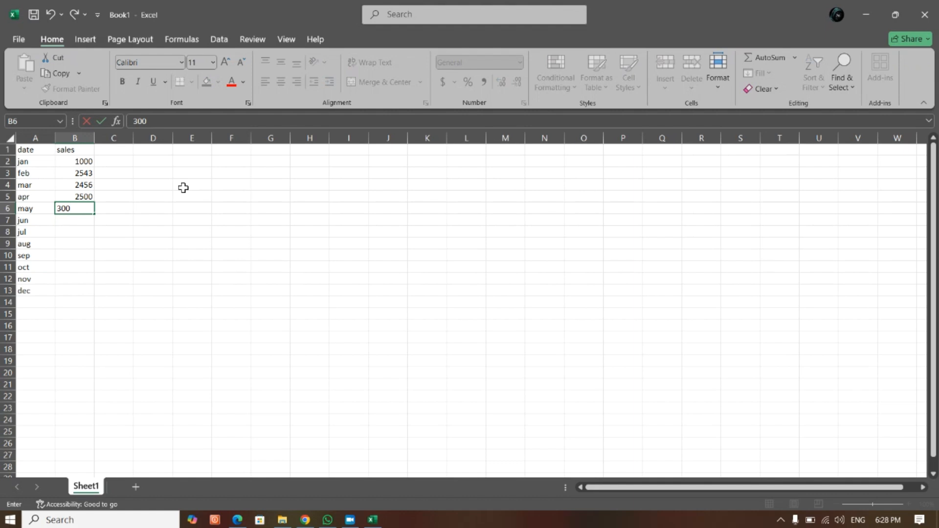
{"action": "type", "text": "0"}
{"action": "key", "text": "Return"}
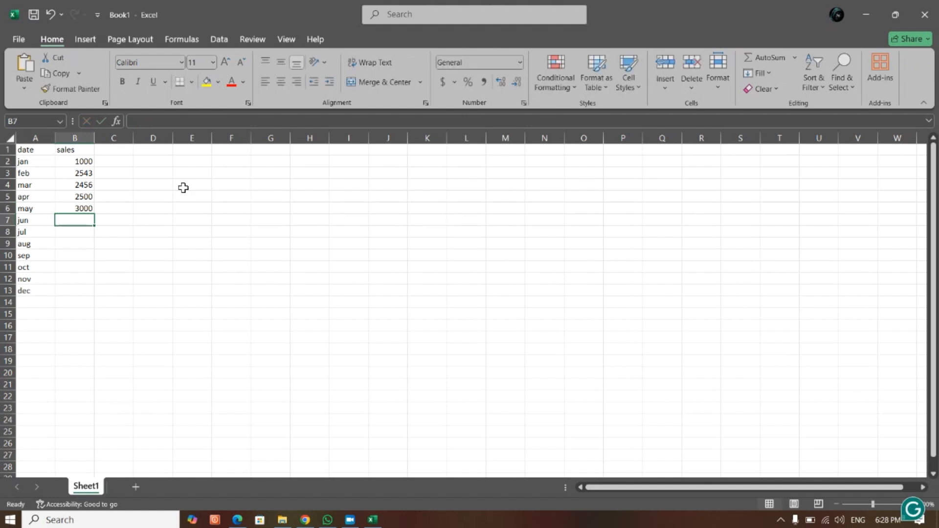
{"action": "type", "text": "3500"}
{"action": "key", "text": "Return"}
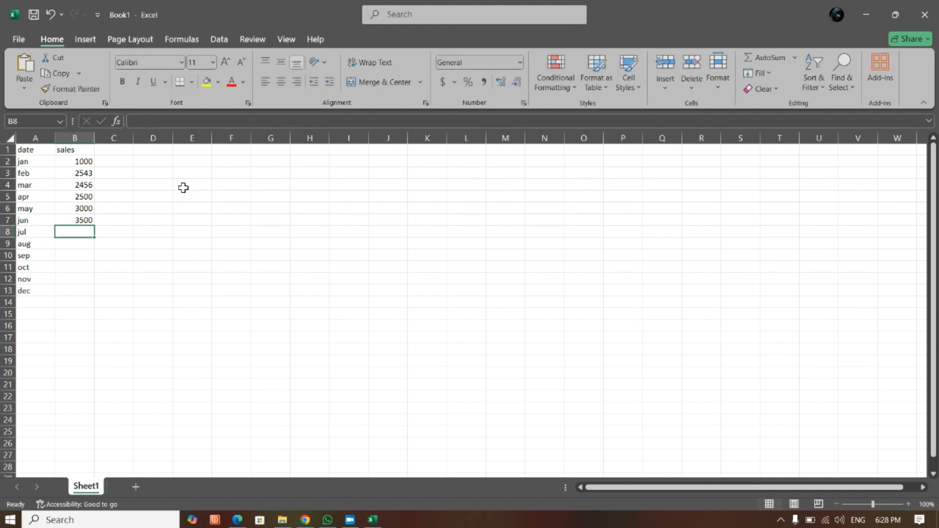
{"action": "type", "text": "28"}
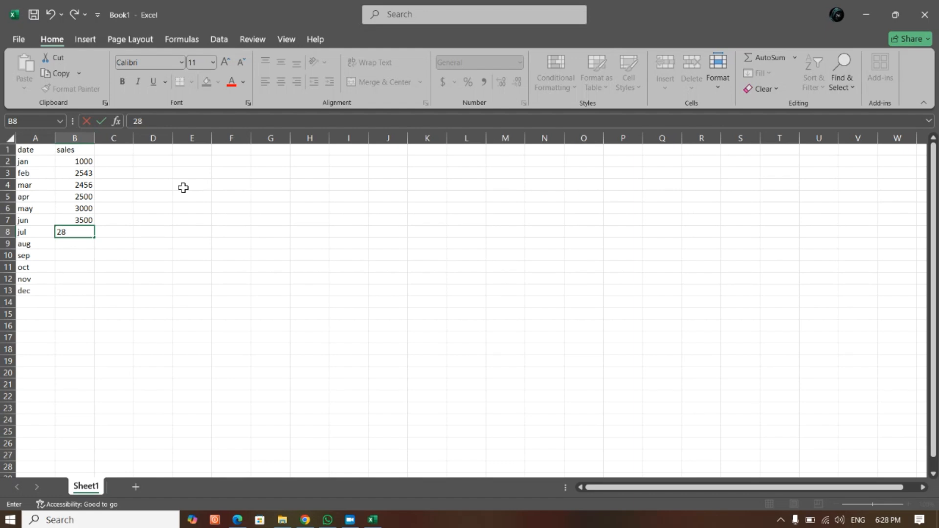
{"action": "type", "text": "00"}
{"action": "key", "text": "Return"}
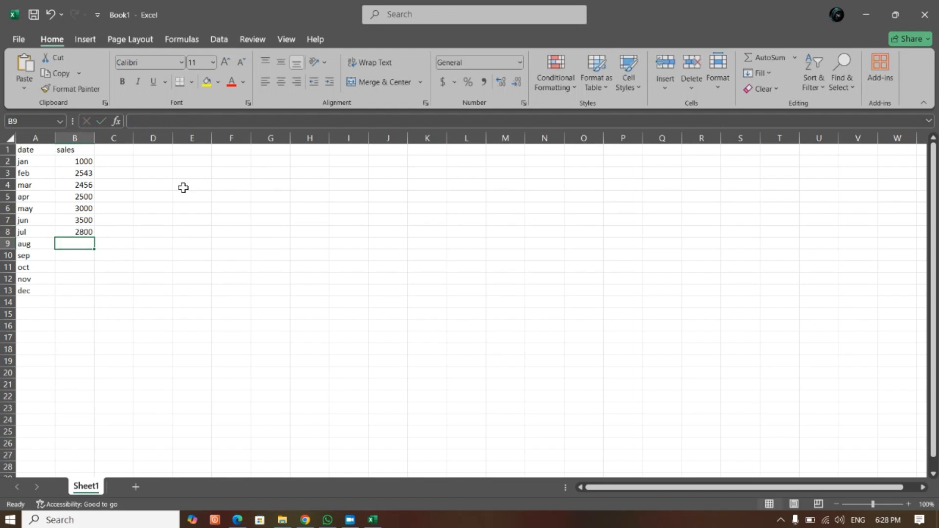
- Enter sales of 3005 for aug in B9 and 2700 for sep in B10
{"action": "type", "text": "3005"}
{"action": "key", "text": "Return"}
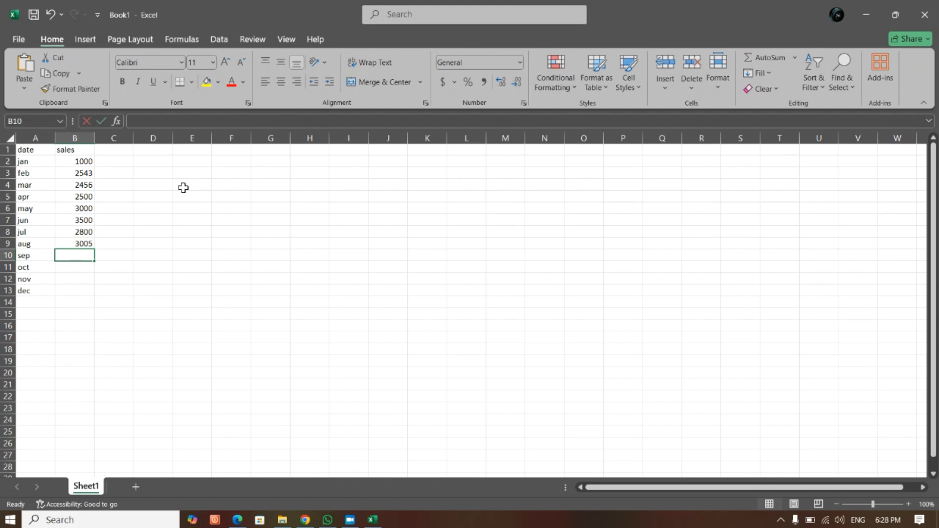
{"action": "type", "text": "2700"}
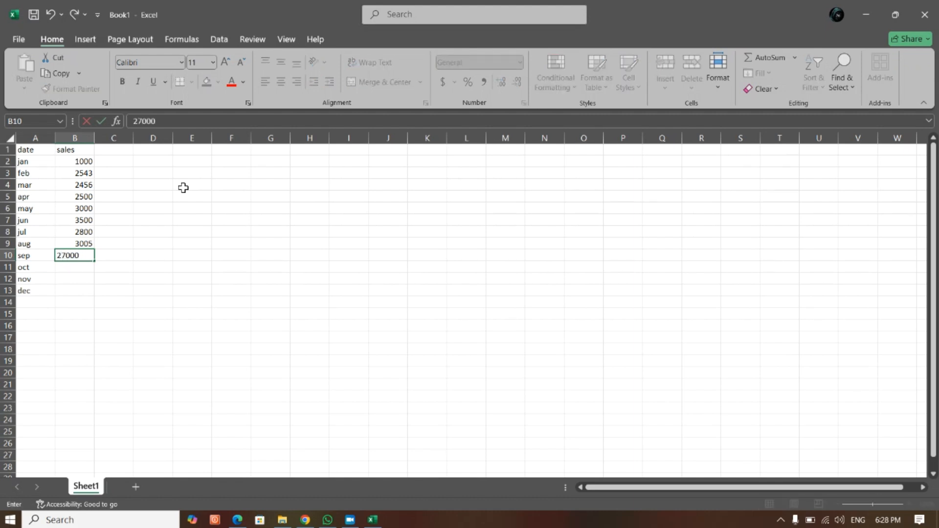
{"action": "key", "text": "Return"}
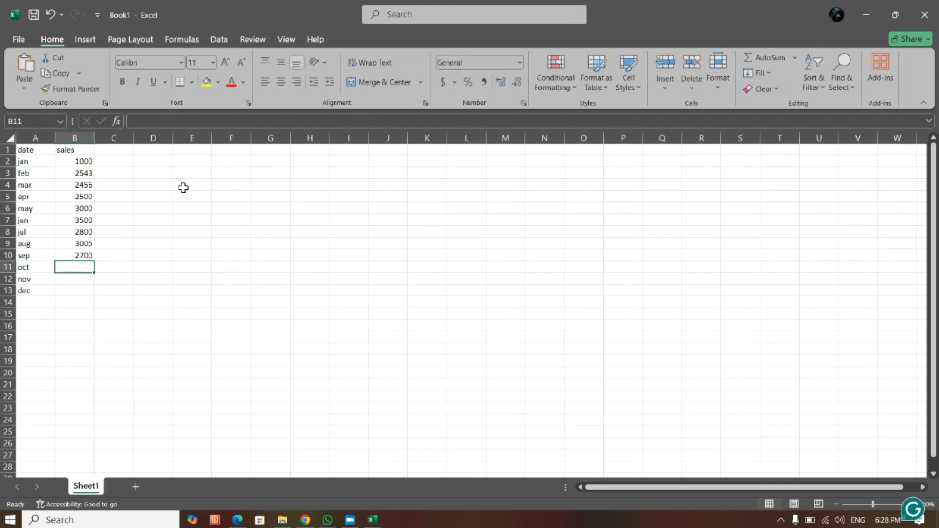
- Enter sales of 2086 for oct in B11 and 485 for nov in B12
{"action": "type", "text": "208"}
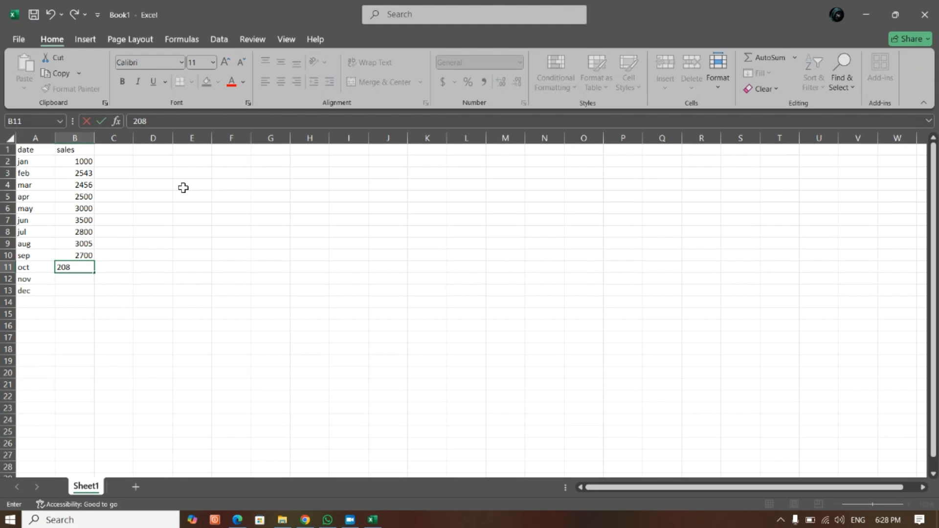
{"action": "type", "text": "6"}
{"action": "key", "text": "Return"}
{"action": "type", "text": "485"}
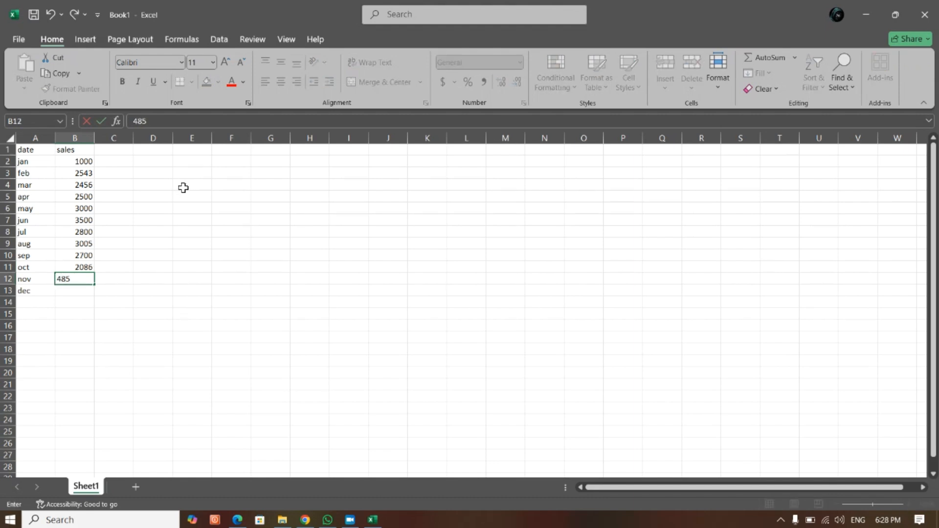
{"action": "key", "text": "Return"}
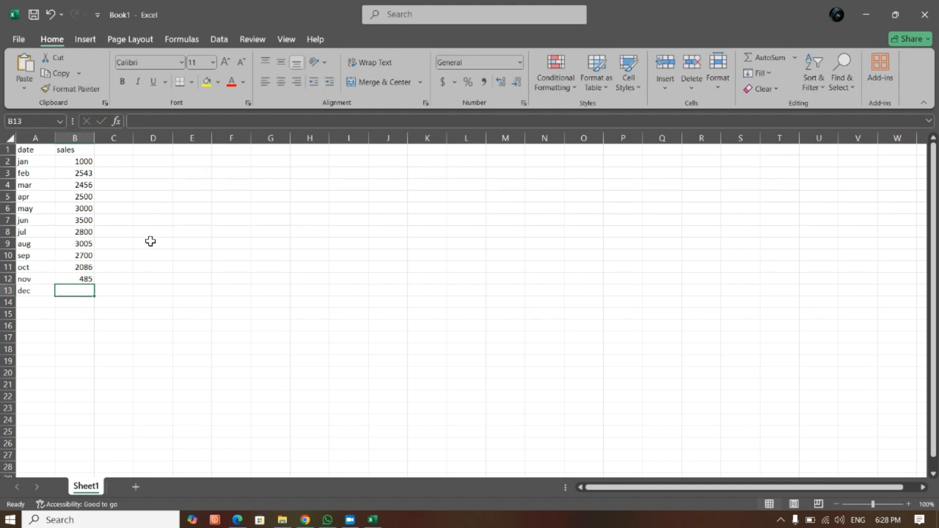
- Replace the nov sales in B12 with 2567
{"action": "left_click", "coordinate": [77, 278]}
{"action": "type", "text": "2"}
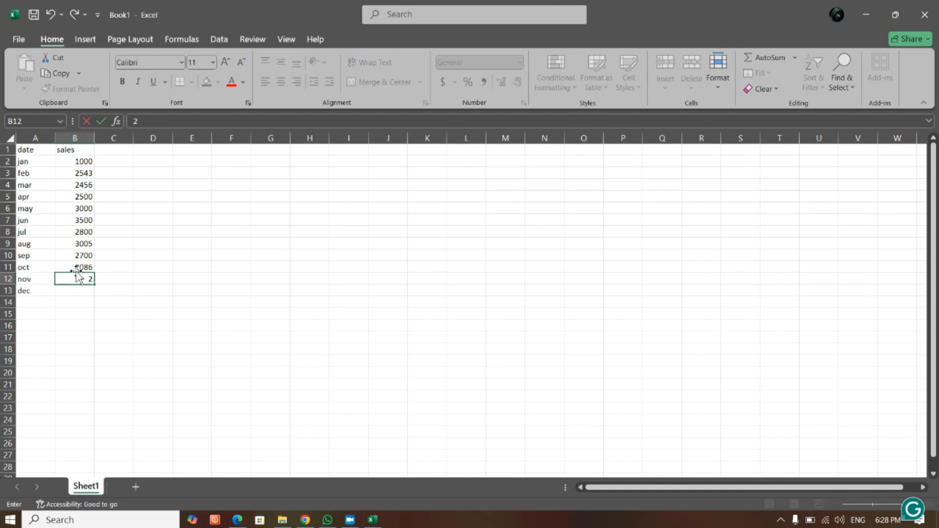
{"action": "type", "text": "567"}
{"action": "key", "text": "Return"}
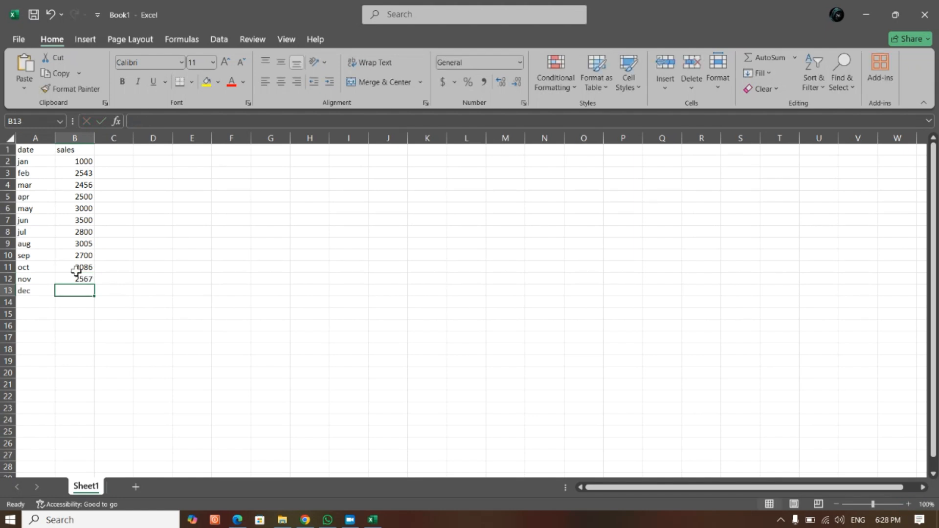
- Enter sales of 3789 for dec in B13
{"action": "type", "text": "378"}
{"action": "key", "text": "Return"}
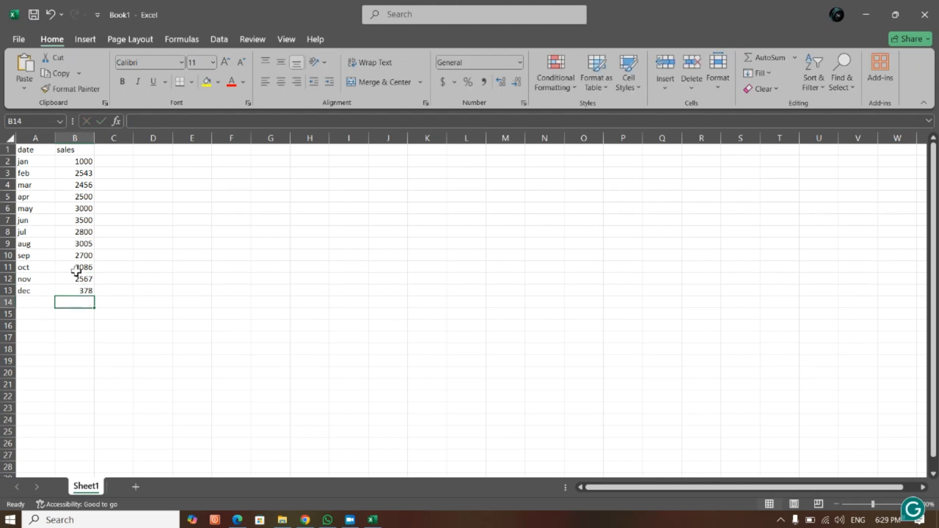
{"action": "left_click", "coordinate": [70, 291]}
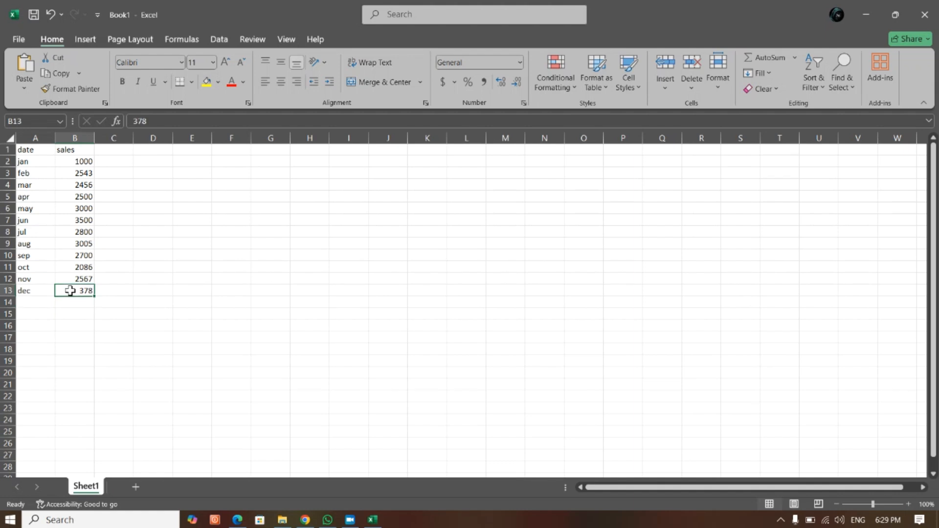
{"action": "double_click", "coordinate": [70, 291]}
{"action": "type", "text": "9"}
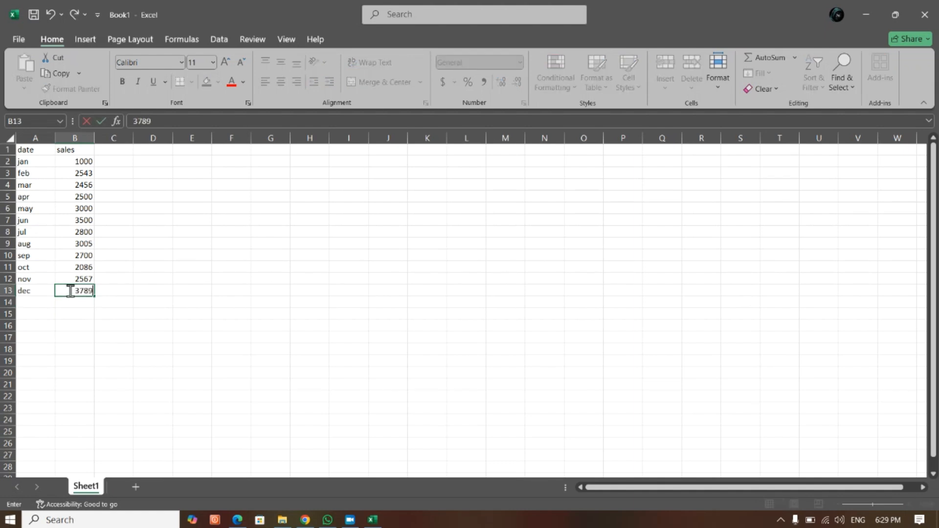
{"action": "key", "text": "Return"}
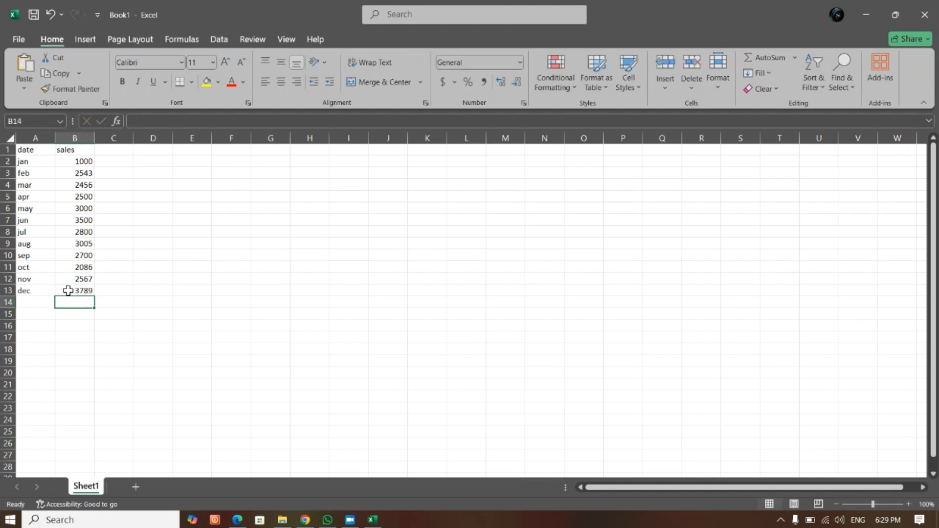
- Make the date and sales headers in A1:B1 bold
{"action": "left_click", "coordinate": [77, 161]}
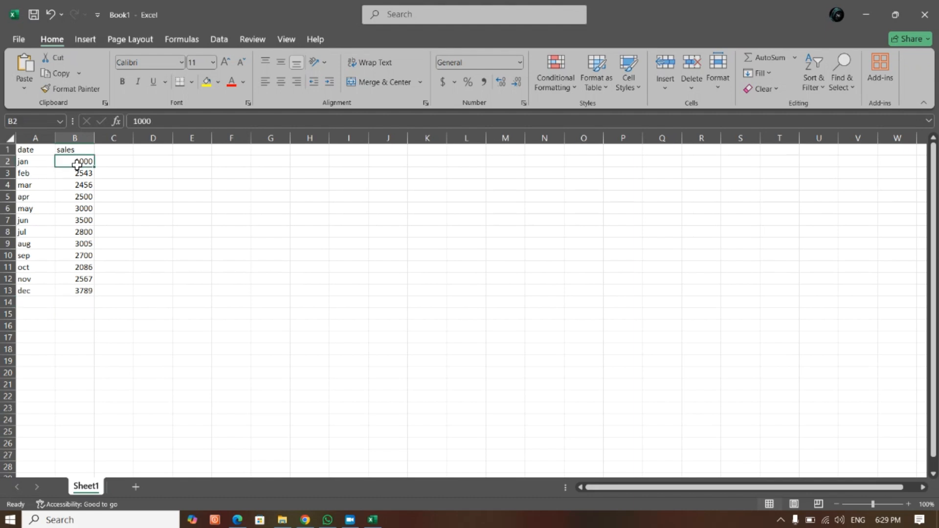
{"action": "left_click", "coordinate": [22, 149]}
{"action": "left_click_drag", "start_coordinate": [65, 149], "coordinate": [65, 148]}
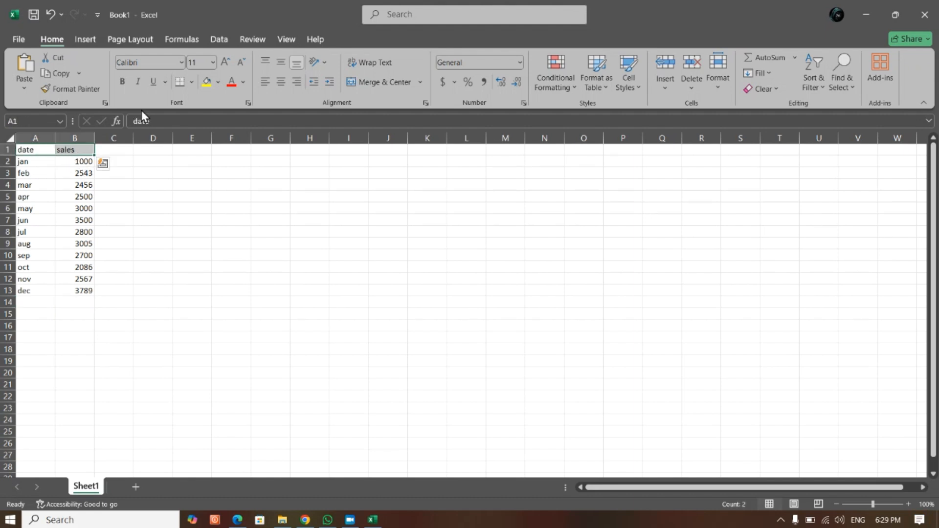
{"action": "left_click", "coordinate": [122, 82]}
- Apply the comma number style to the sales values in B2:B13
{"action": "left_click_drag", "start_coordinate": [83, 163], "coordinate": [79, 290]}
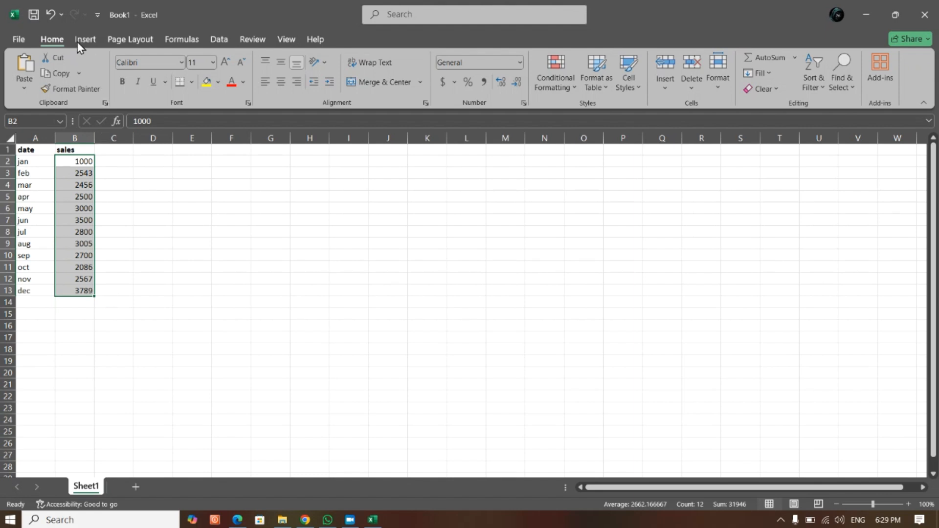
{"action": "left_click", "coordinate": [484, 83]}
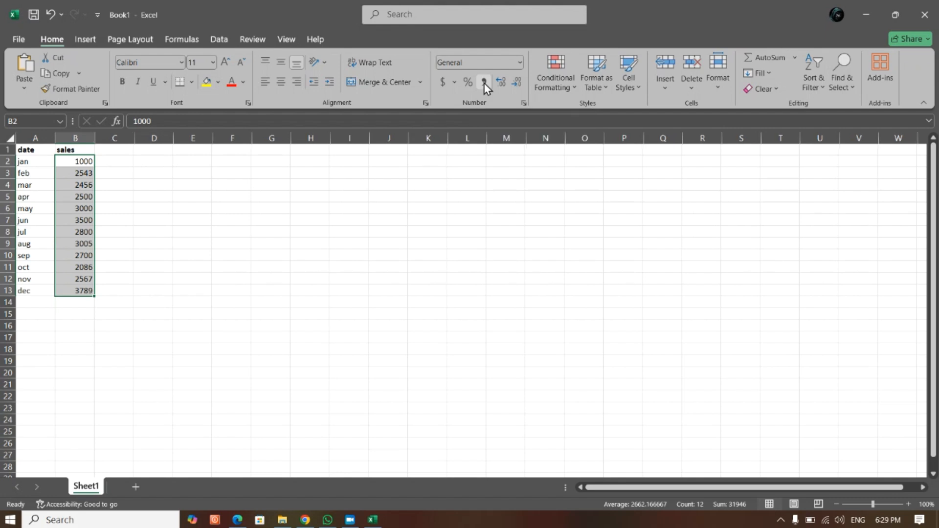
{"action": "left_click", "coordinate": [75, 205]}
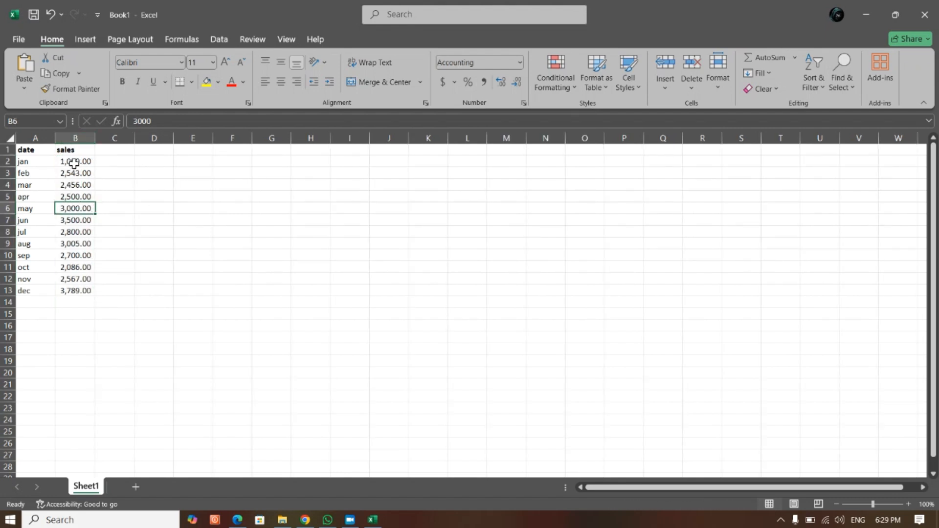
- Set the Accounting format of the sales values in B2:B13 to 0 decimal places
{"action": "left_click_drag", "start_coordinate": [78, 162], "coordinate": [78, 291]}
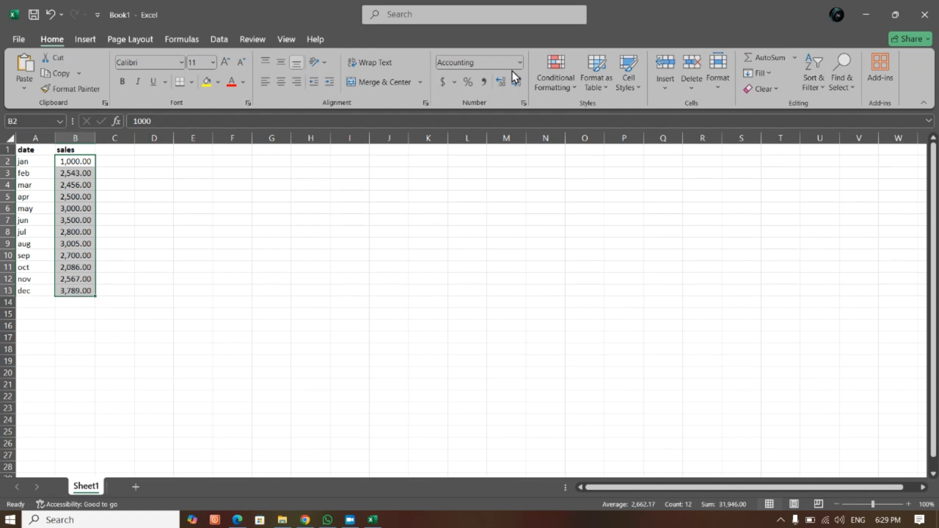
{"action": "left_click", "coordinate": [522, 102]}
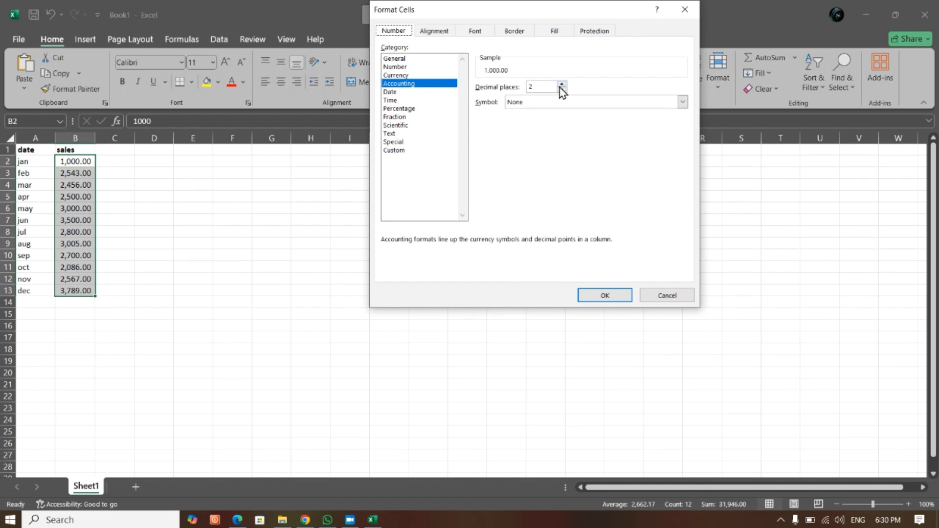
{"action": "left_click", "coordinate": [562, 90]}
{"action": "left_click", "coordinate": [561, 90]}
{"action": "left_click", "coordinate": [604, 295]}
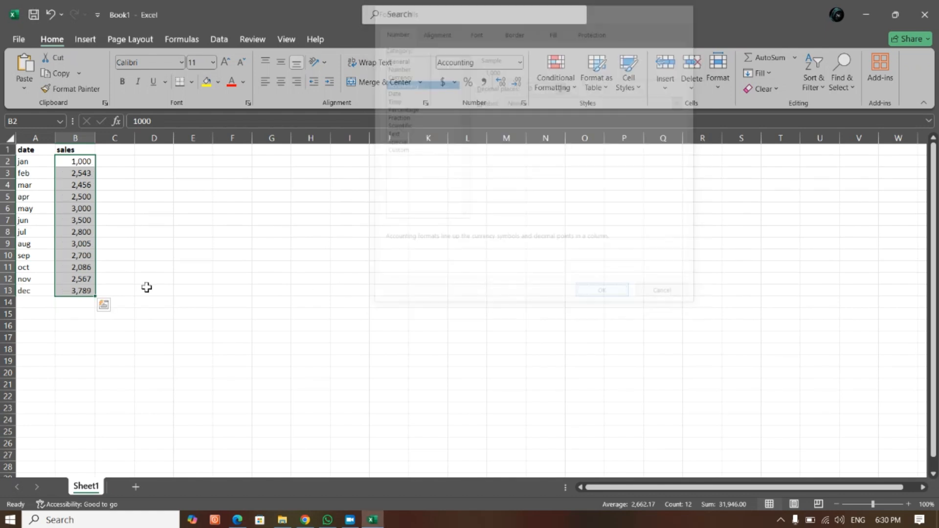
{"action": "left_click", "coordinate": [153, 279]}
- Apply the Green - Yellow - Red color scale conditional formatting to the sales values in B2:B13
{"action": "left_click_drag", "start_coordinate": [74, 162], "coordinate": [90, 292]}
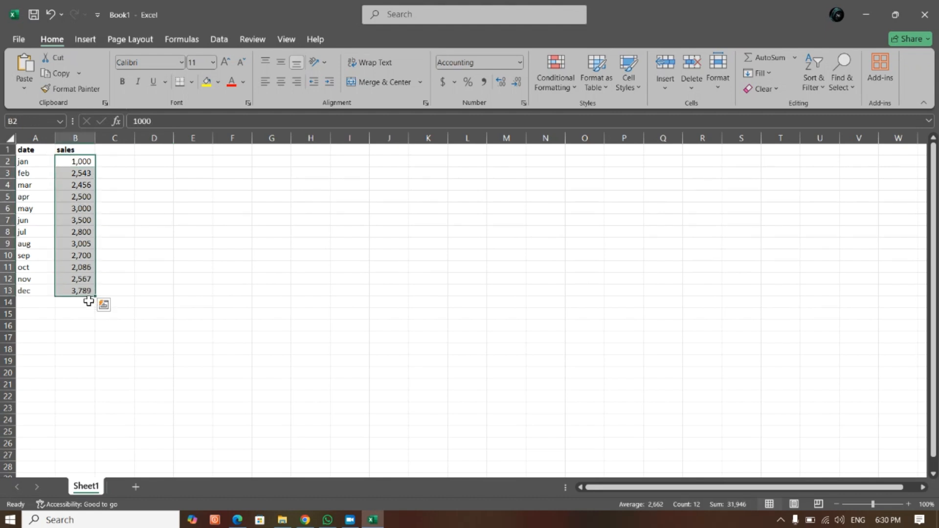
{"action": "left_click", "coordinate": [88, 301]}
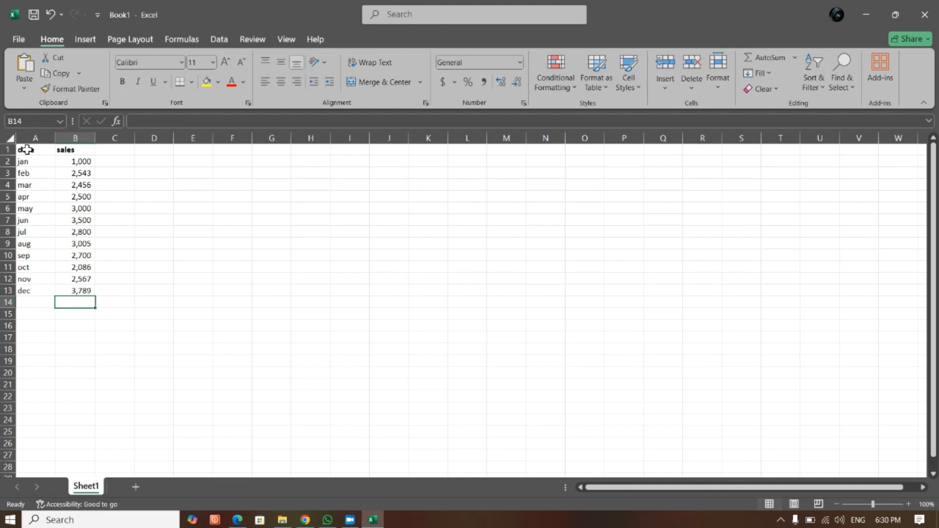
{"action": "left_click_drag", "start_coordinate": [22, 149], "coordinate": [79, 290]}
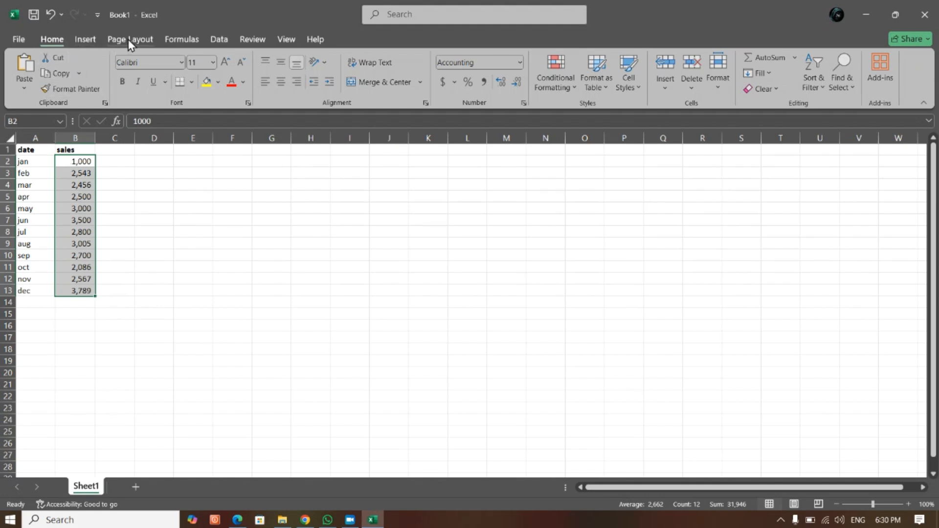
{"action": "left_click", "coordinate": [567, 87]}
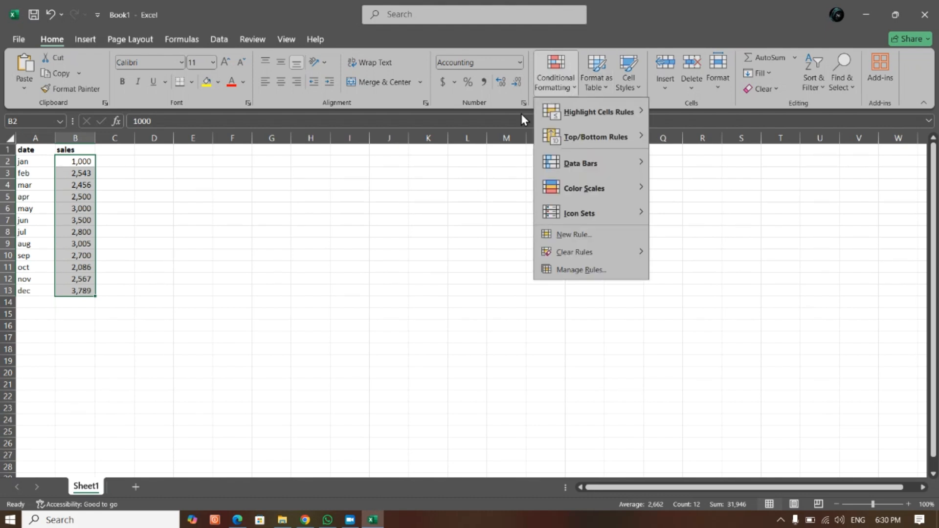
{"action": "mouse_move", "coordinate": [599, 195]}
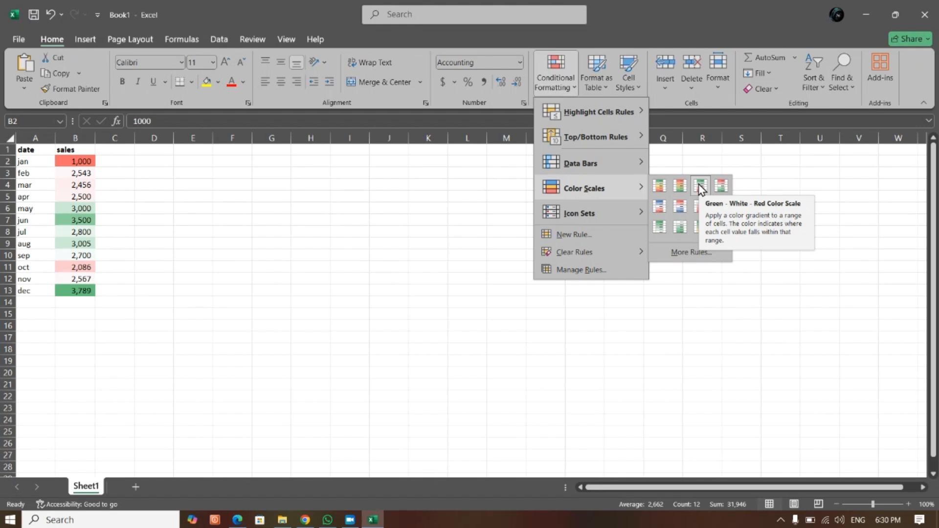
{"action": "left_click", "coordinate": [661, 186]}
{"action": "left_click", "coordinate": [203, 231]}
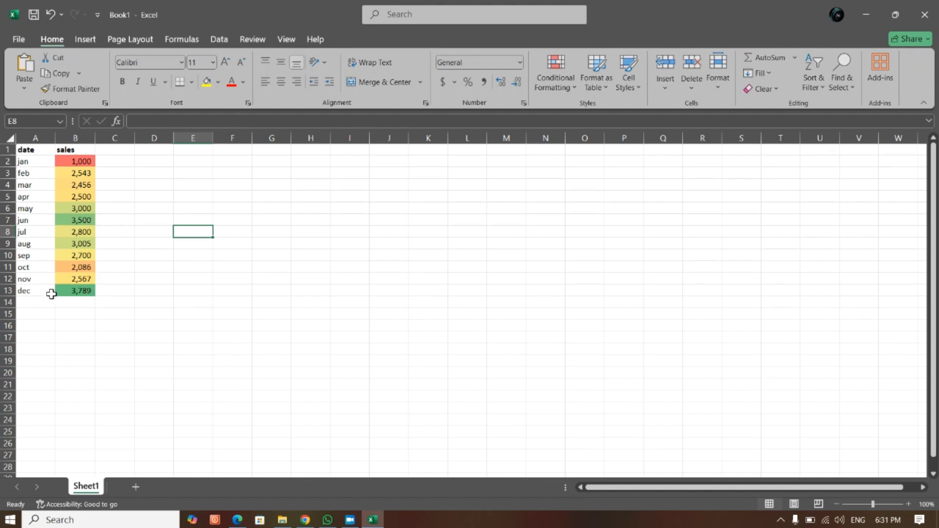
- Enter the addition formula =C2+B3+B4 in B14 below the sales values and reselect that cell
{"action": "left_click", "coordinate": [88, 304]}
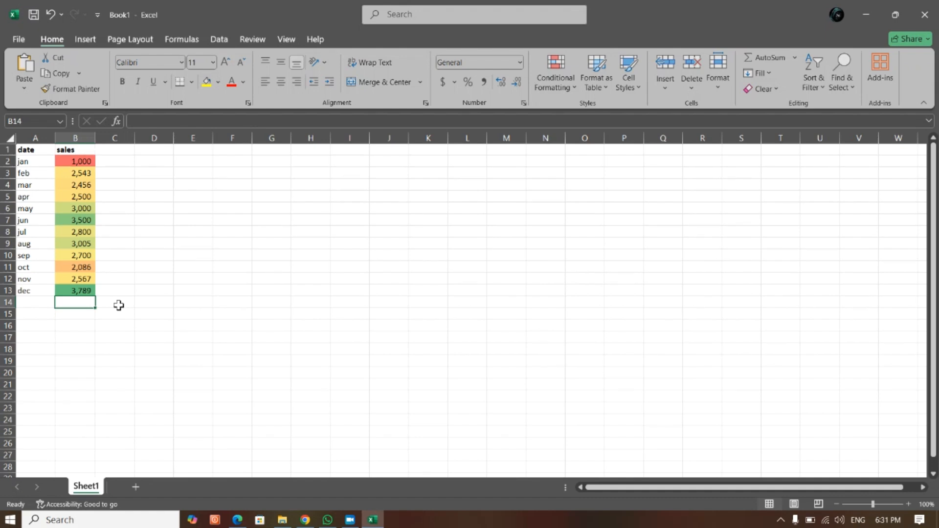
{"action": "type", "text": "="}
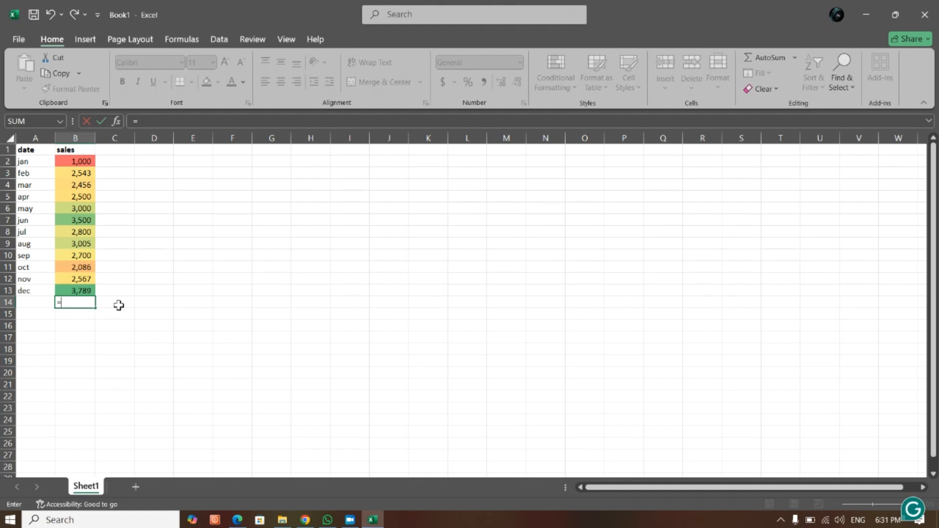
{"action": "left_click", "coordinate": [87, 160]}
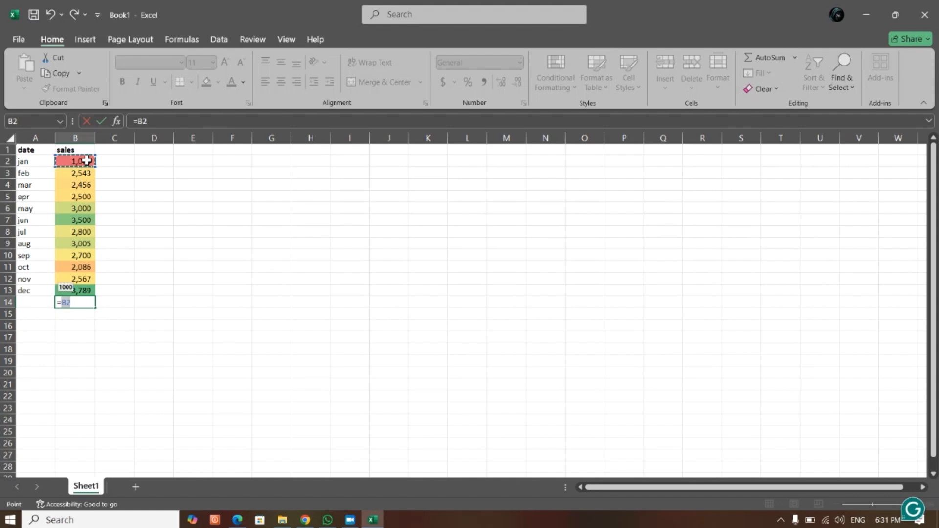
{"action": "key", "text": "Right"}
{"action": "type", "text": "+"}
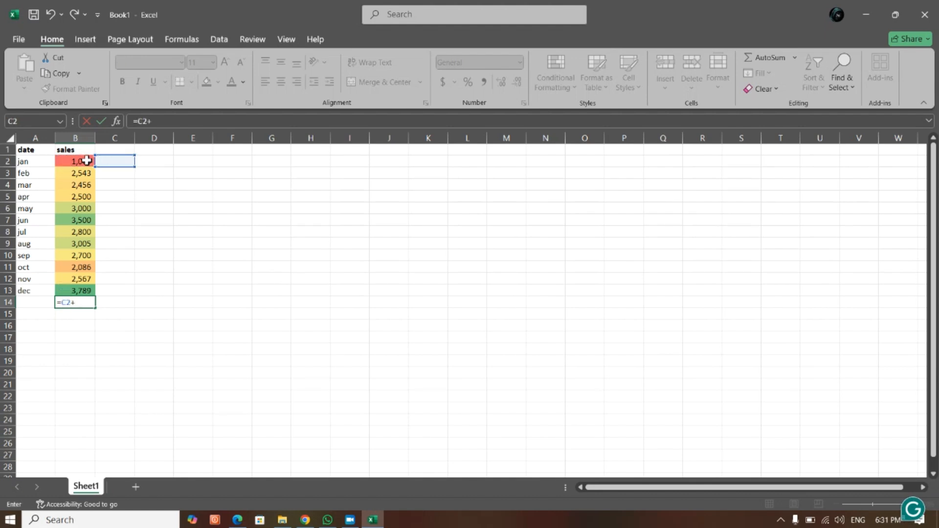
{"action": "left_click", "coordinate": [88, 173]}
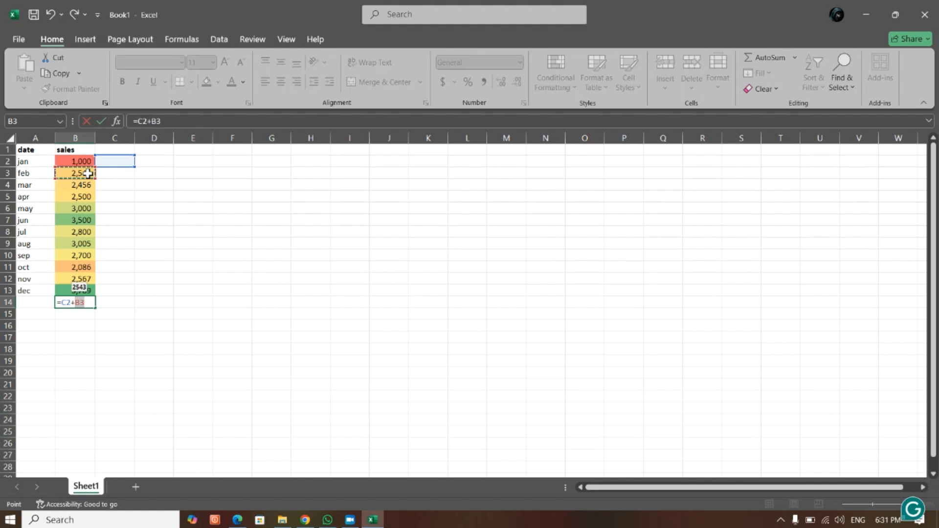
{"action": "type", "text": "+"}
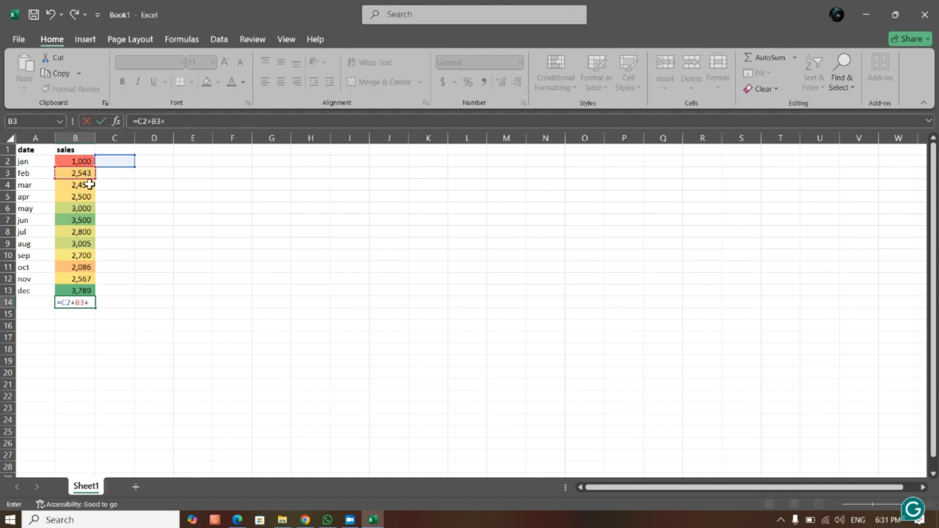
{"action": "left_click", "coordinate": [89, 185]}
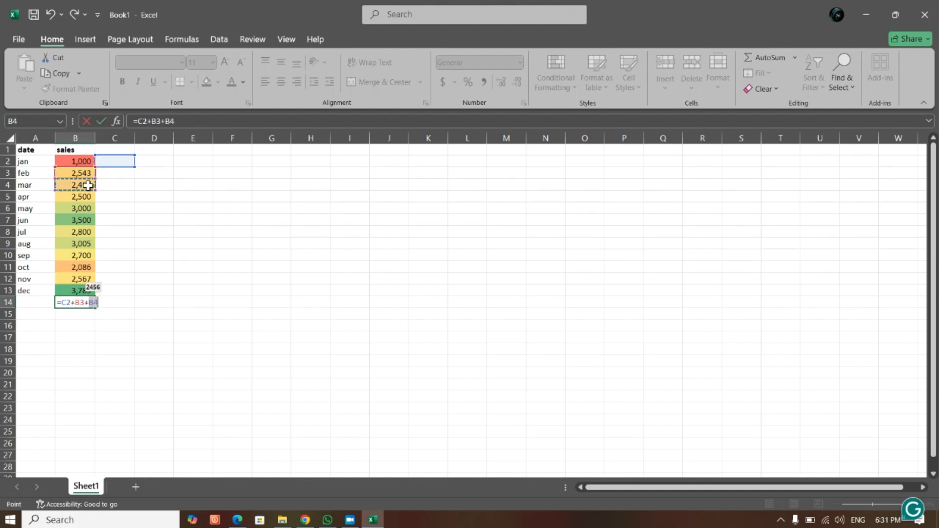
{"action": "key", "text": "Return"}
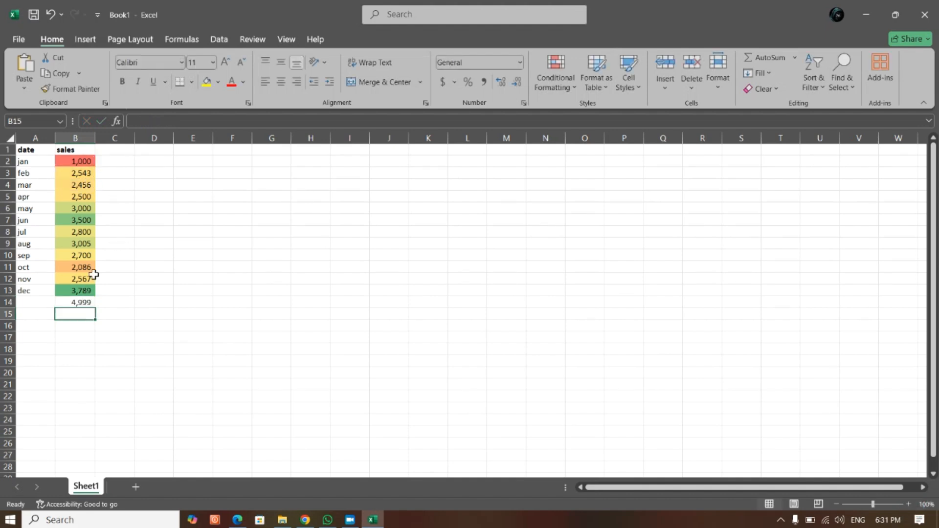
{"action": "left_click", "coordinate": [77, 303]}
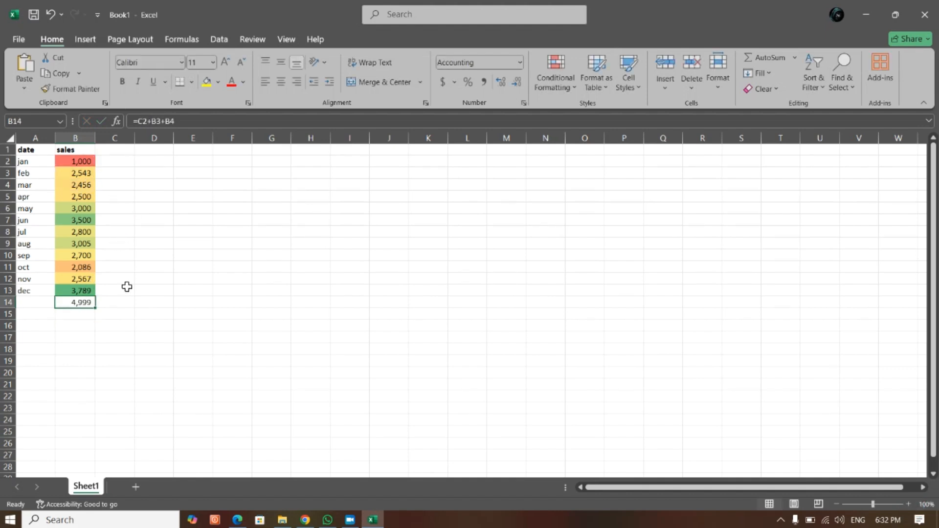
- Enter the formula =SUM(B2:B4) in B15 to add up the January to March sales
{"action": "key", "text": "F2"}
{"action": "key", "text": "Escape"}
{"action": "left_click", "coordinate": [82, 317]}
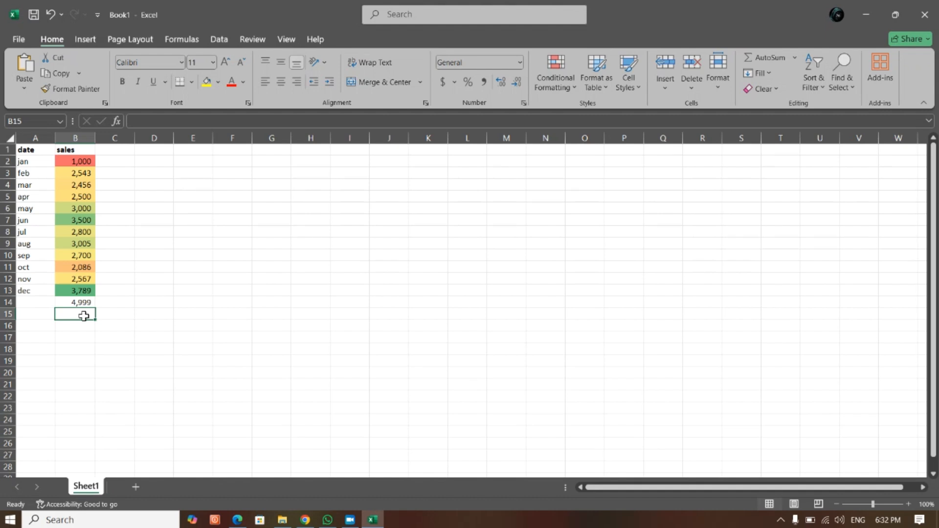
{"action": "type", "text": "="}
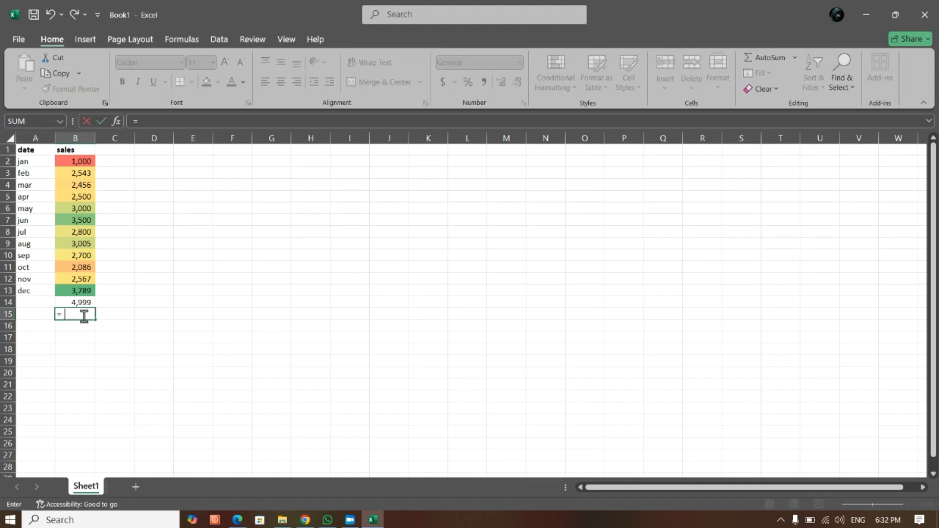
{"action": "type", "text": "sum"}
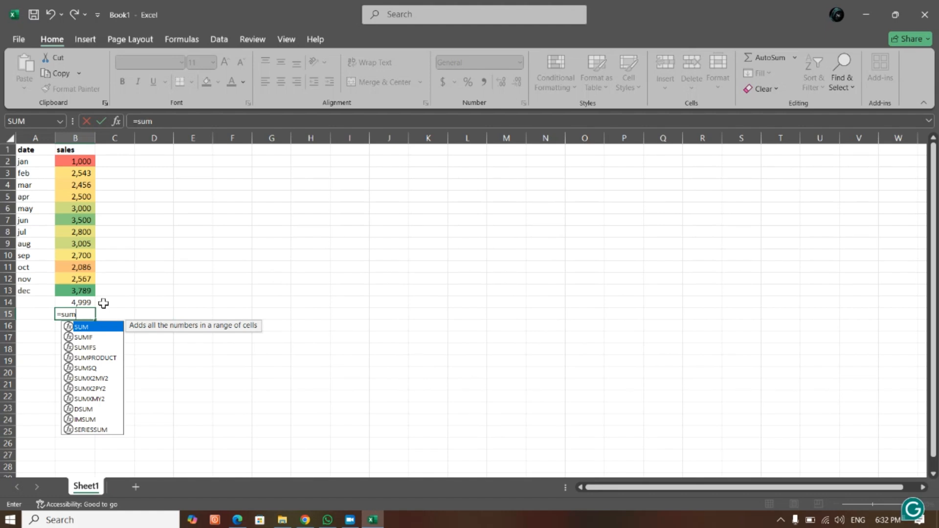
{"action": "type", "text": "("}
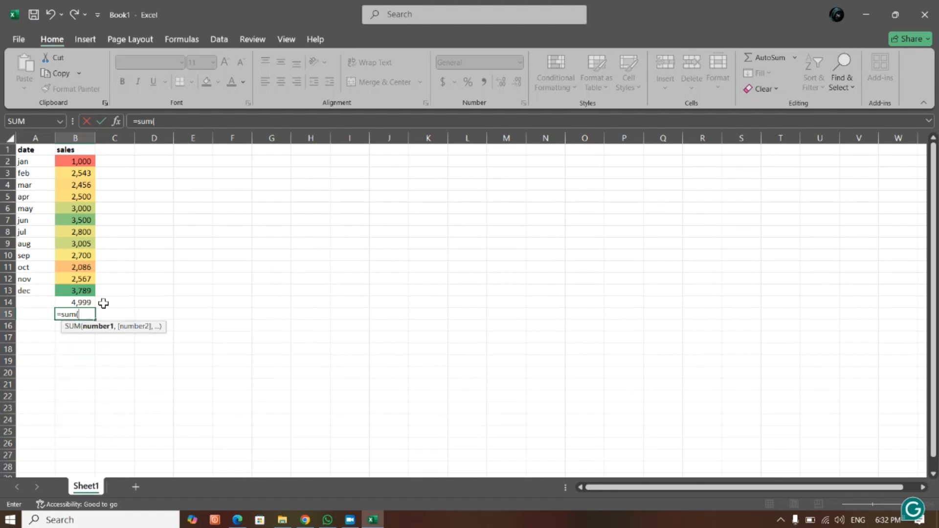
{"action": "left_click", "coordinate": [75, 161]}
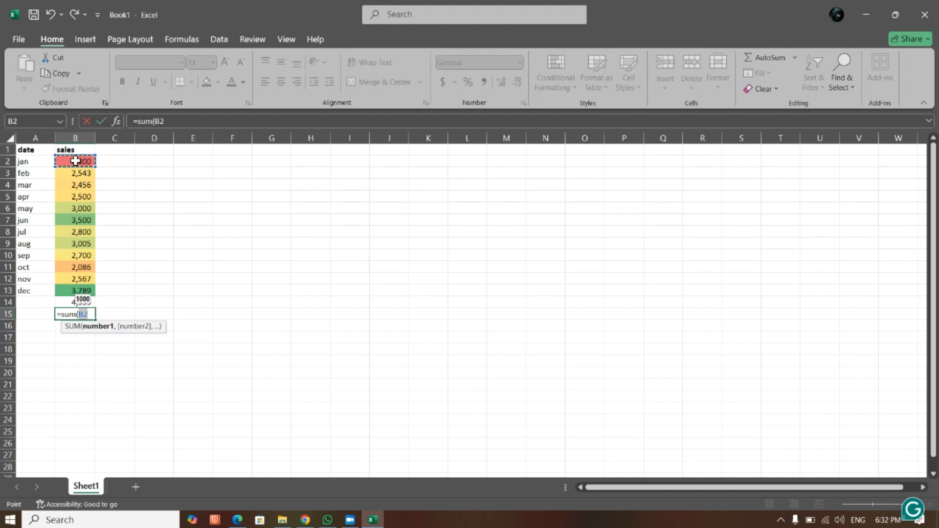
{"action": "left_click_drag", "start_coordinate": [76, 162], "coordinate": [78, 187]}
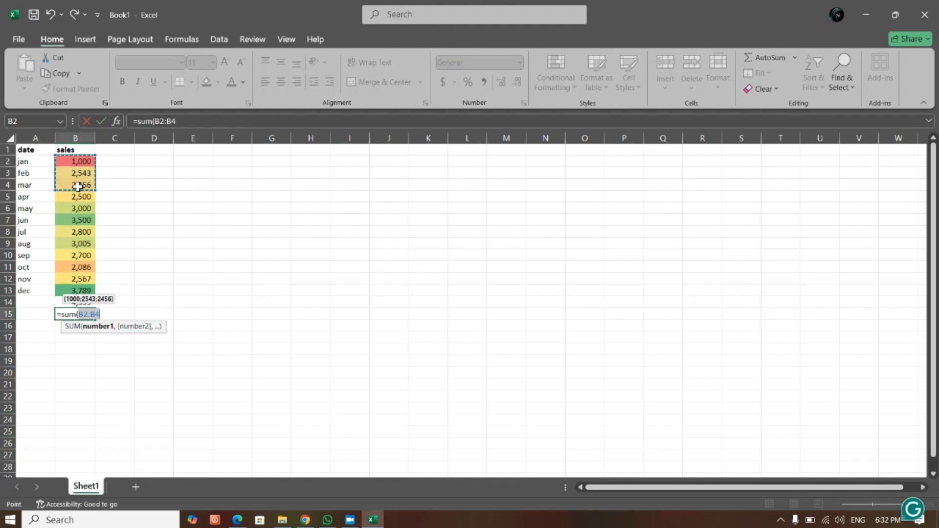
{"action": "type", "text": ")"}
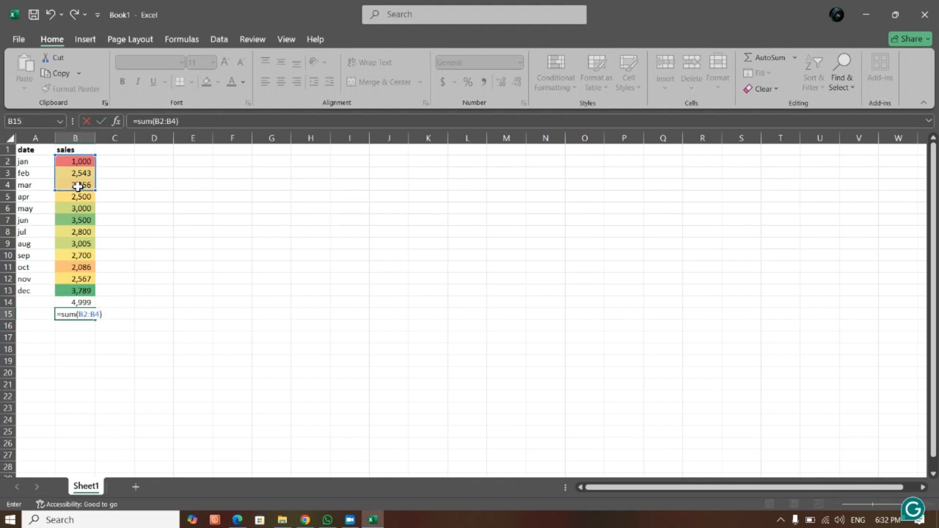
{"action": "key", "text": "Return"}
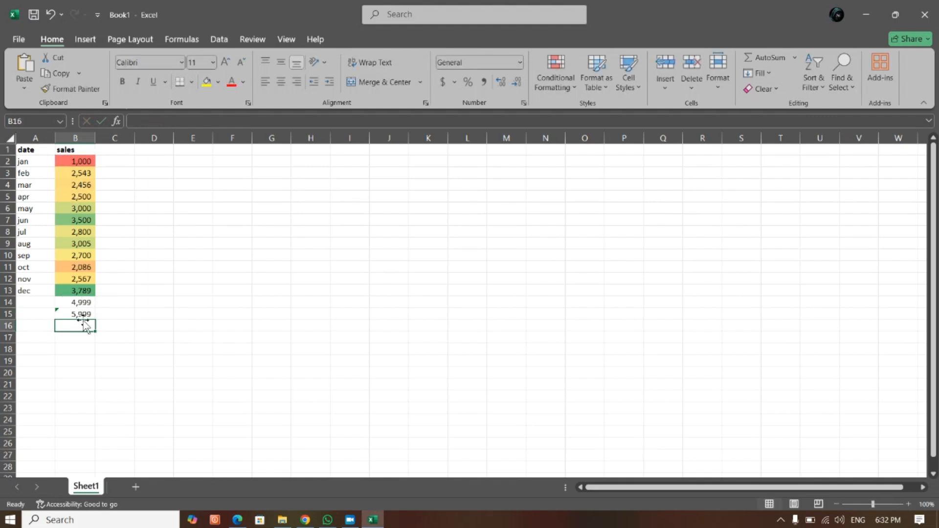
- Correct the addition formula in B14 to =B2+B3+B4, replacing the wrong first cell reference with B2
{"action": "left_click", "coordinate": [81, 303]}
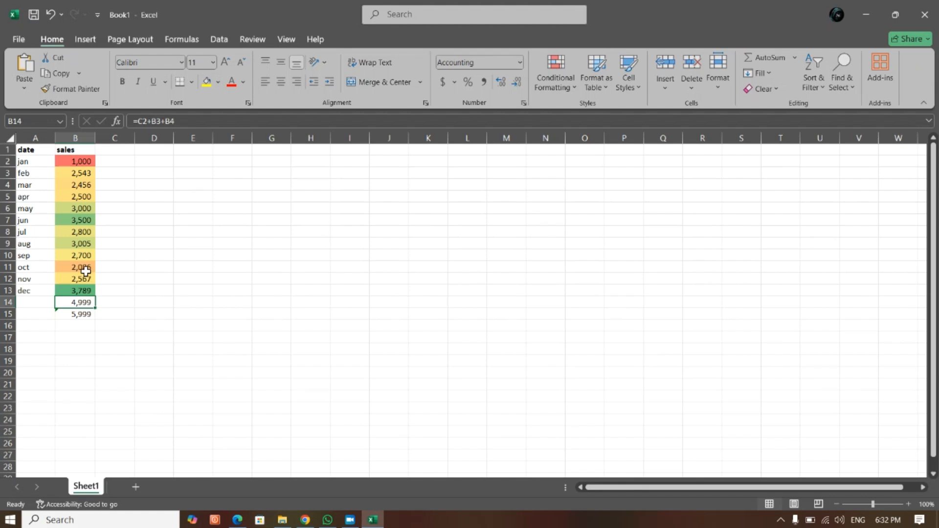
{"action": "left_click", "coordinate": [78, 314]}
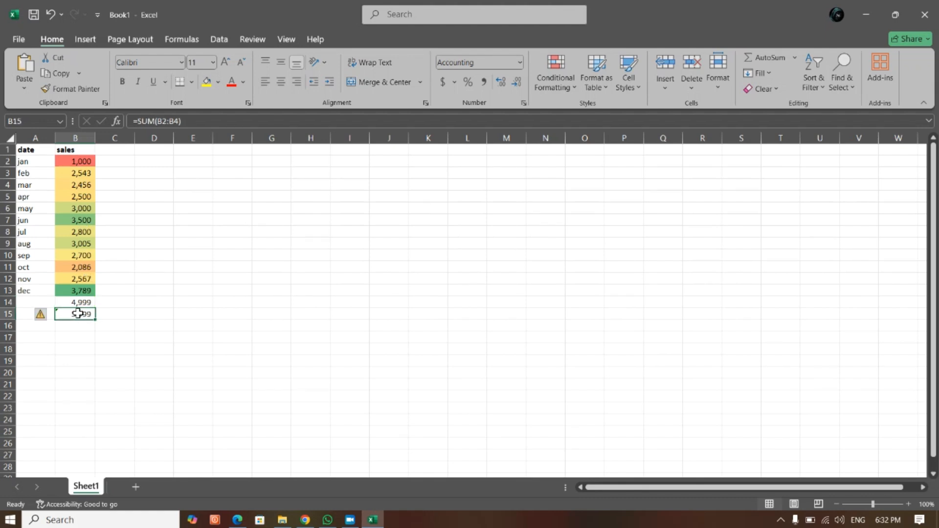
{"action": "left_click", "coordinate": [80, 303]}
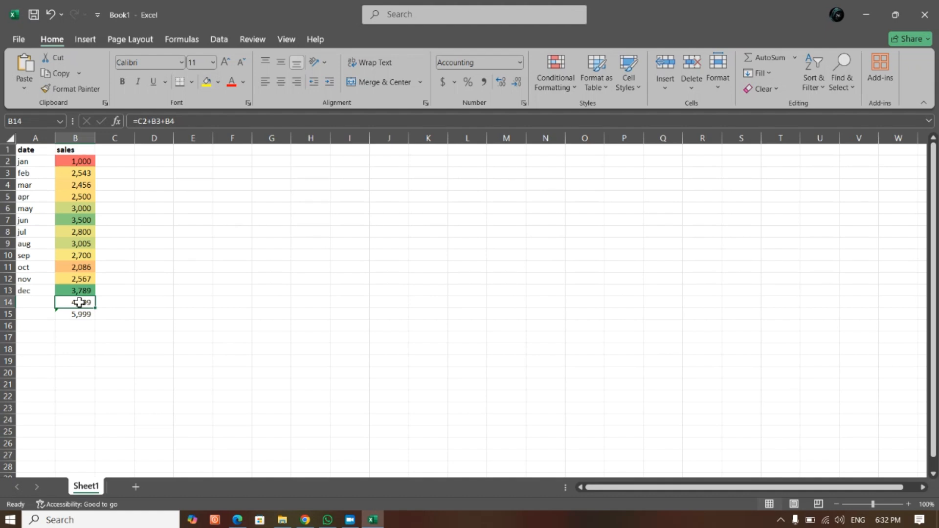
{"action": "left_click", "coordinate": [148, 121]}
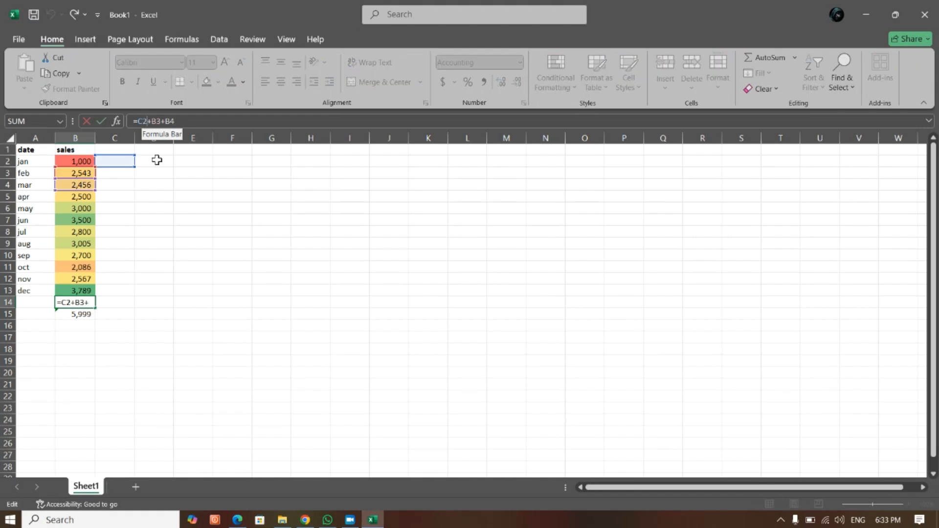
{"action": "key", "text": "BackSpace"}
{"action": "key", "text": "BackSpace"}
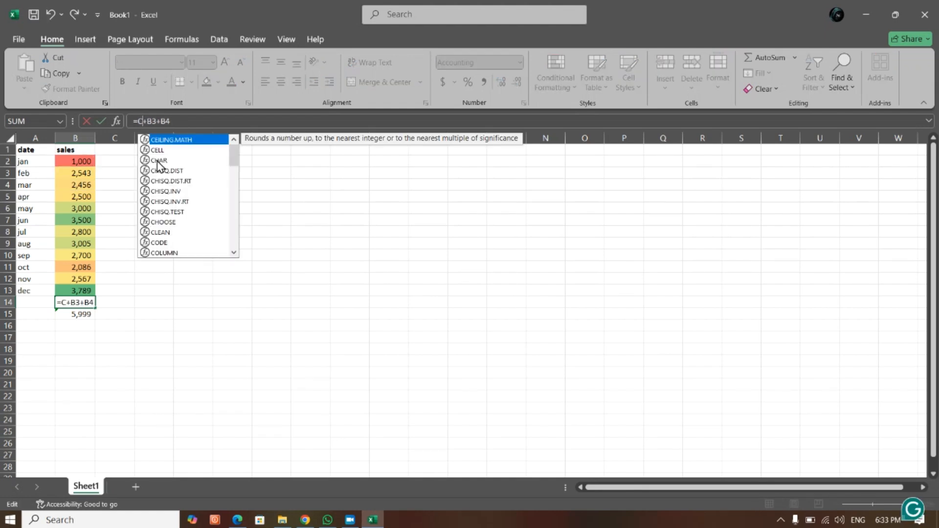
{"action": "type", "text": "B2"}
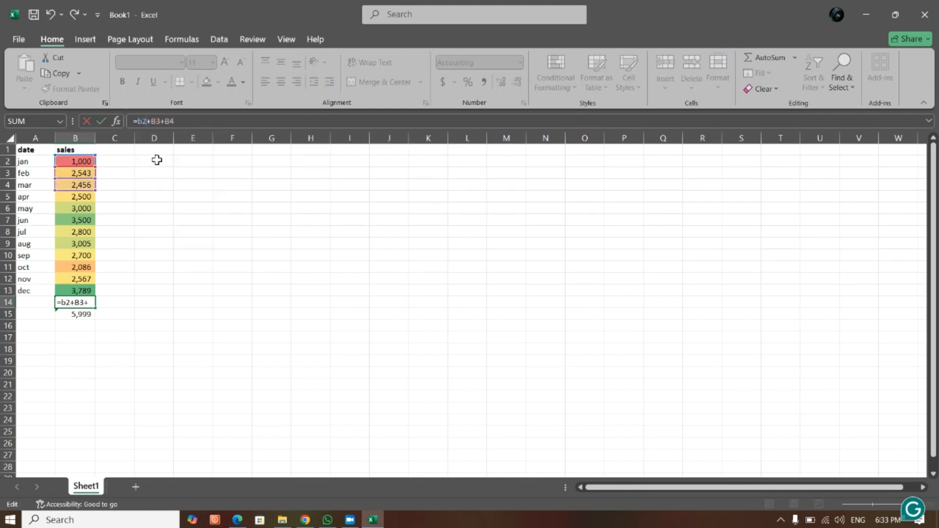
{"action": "key", "text": "Return"}
{"action": "left_click", "coordinate": [153, 197]}
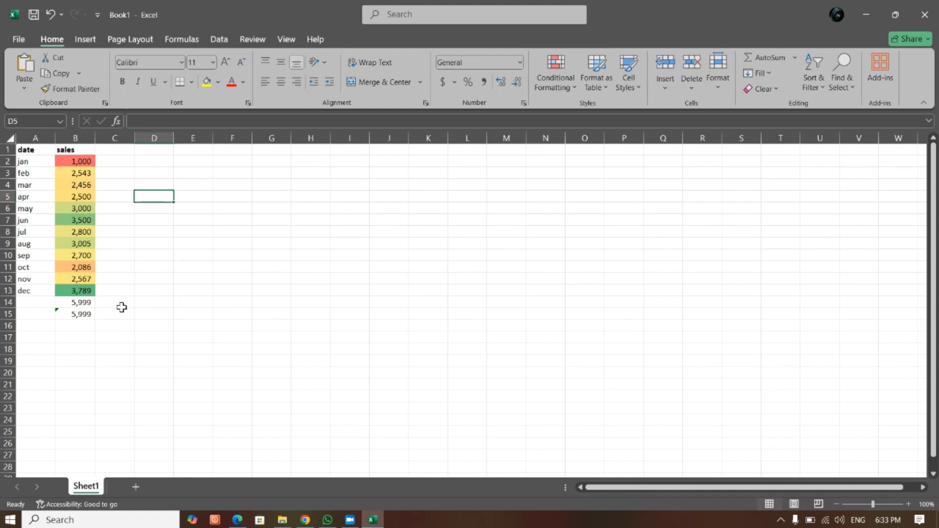
{"action": "left_click", "coordinate": [84, 302]}
{"action": "double_click", "coordinate": [83, 303]}
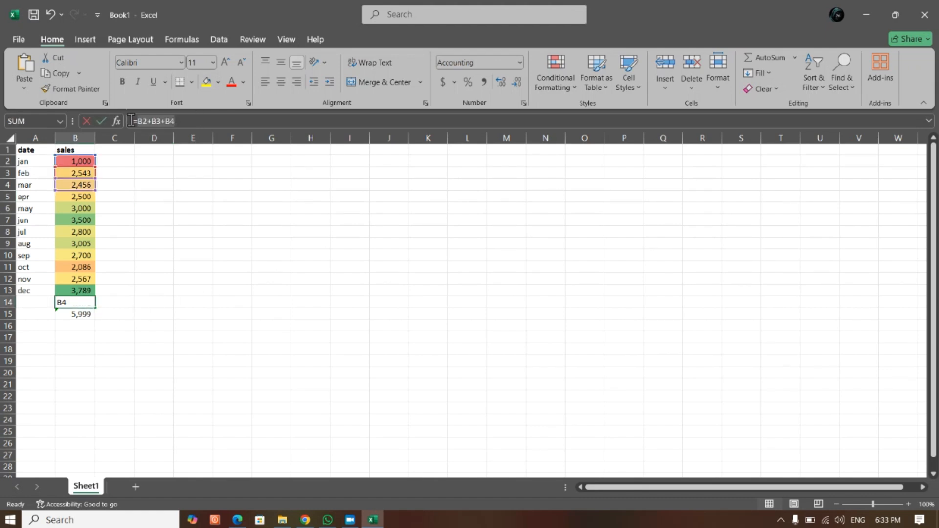
{"action": "left_click", "coordinate": [85, 318]}
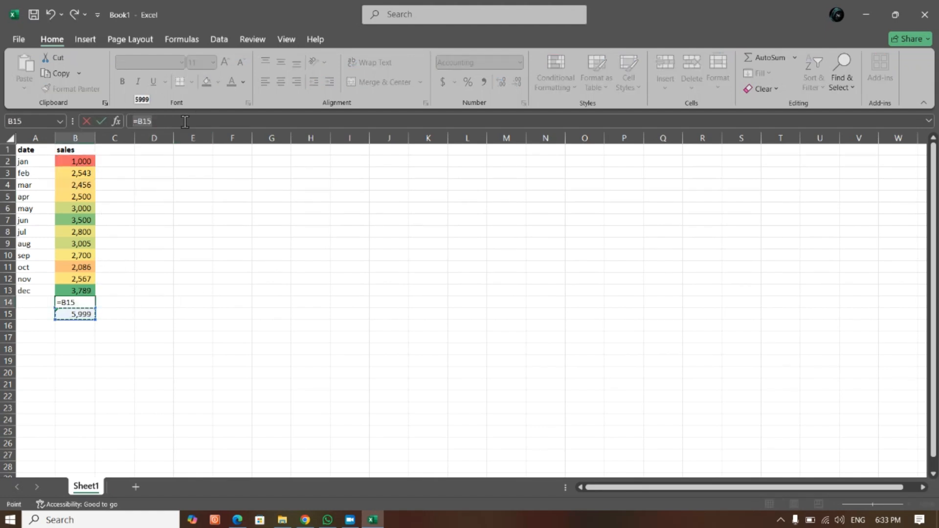
{"action": "left_click", "coordinate": [150, 302]}
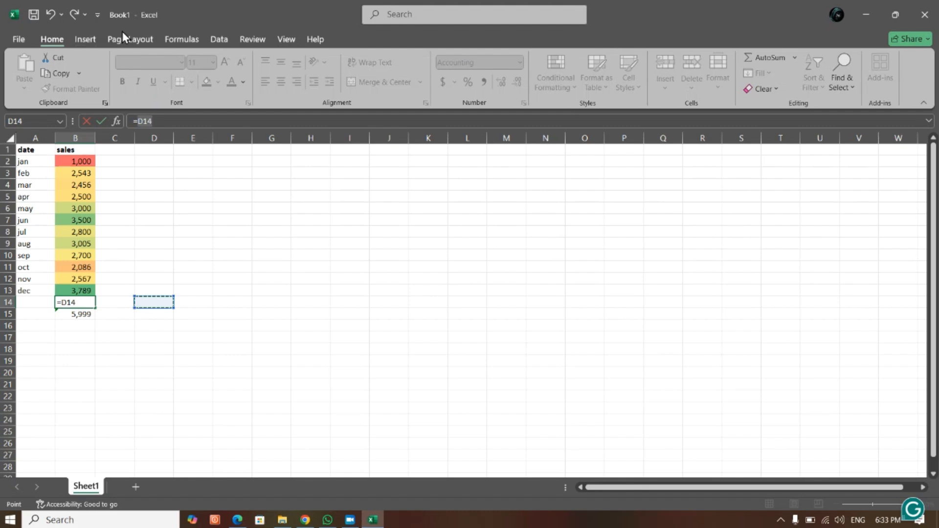
- Look through the function library categories, including AutoSum, Financial, Logical, Text, Date & Time, Lookup & Reference and Math & Trig
{"action": "left_click", "coordinate": [186, 39]}
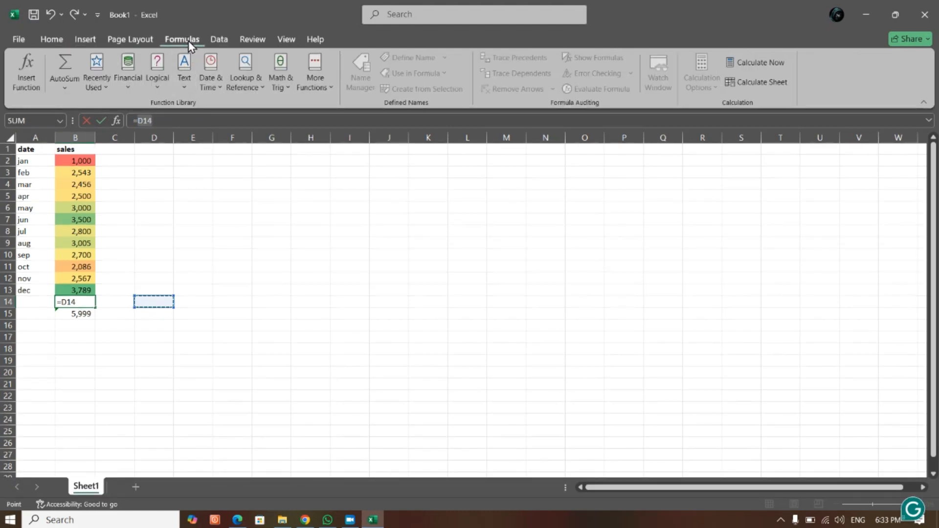
{"action": "left_click", "coordinate": [76, 88]}
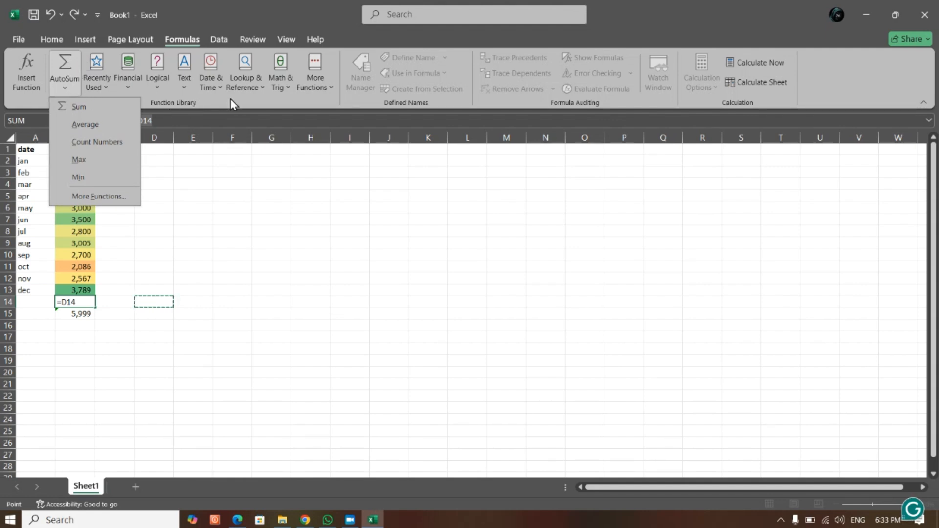
{"action": "left_click", "coordinate": [250, 94]}
{"action": "left_click", "coordinate": [249, 94]}
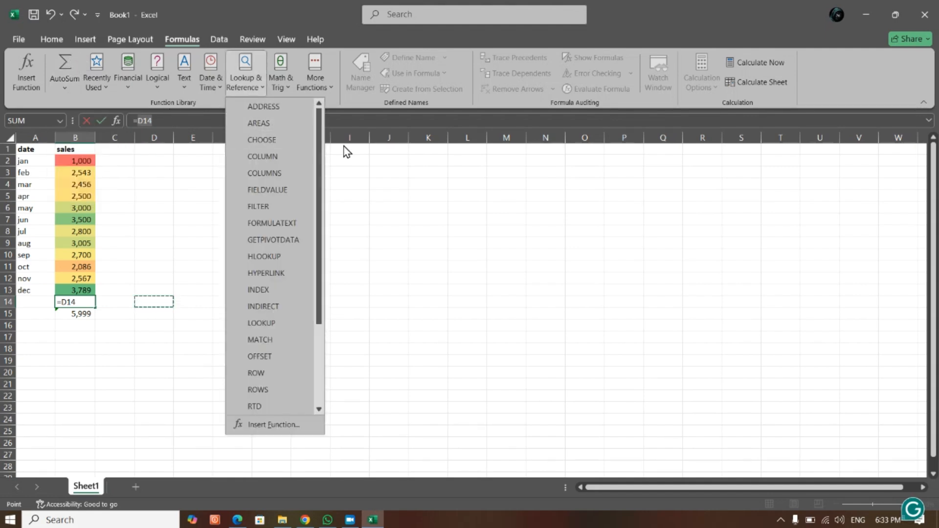
{"action": "left_click", "coordinate": [341, 101]}
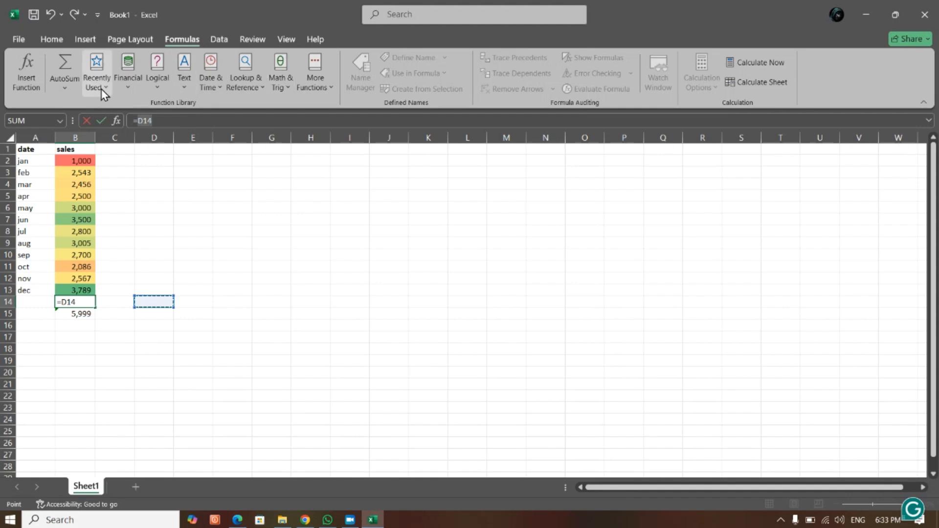
{"action": "left_click", "coordinate": [67, 89]}
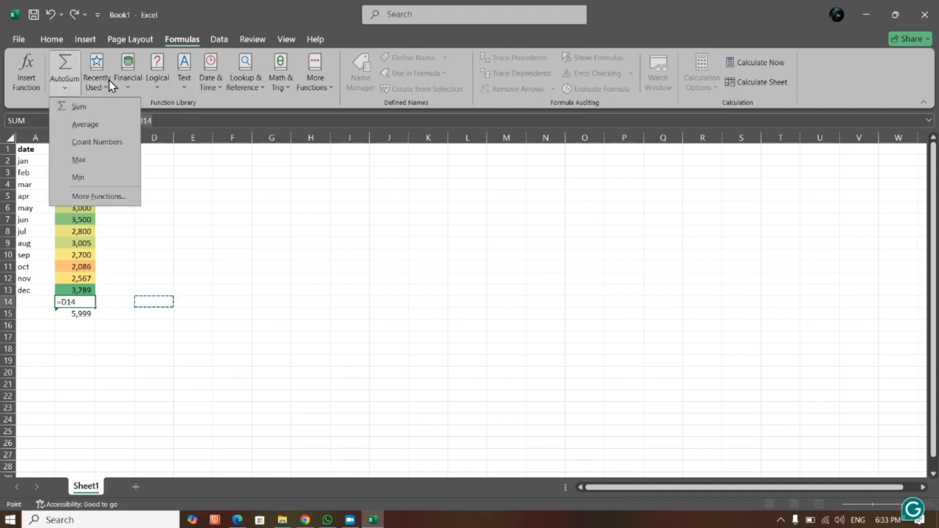
{"action": "left_click", "coordinate": [130, 87]}
{"action": "left_click", "coordinate": [130, 74]}
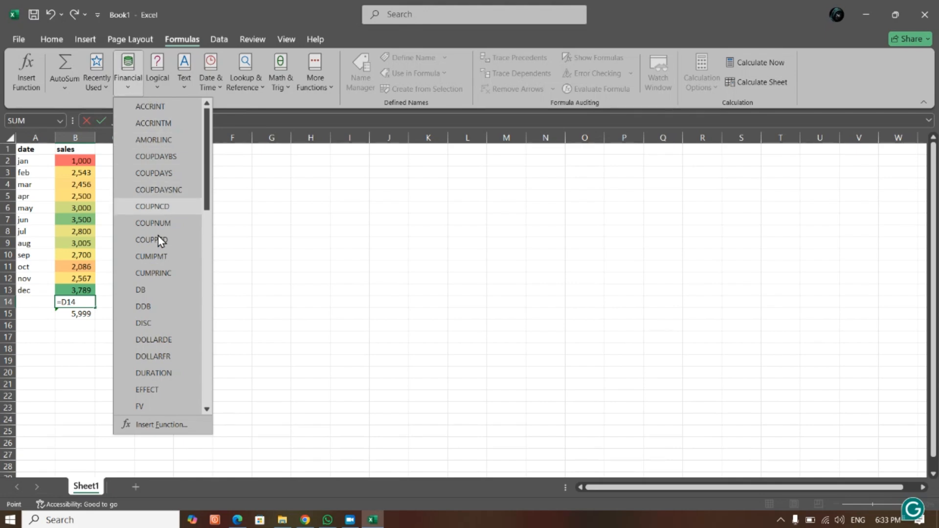
{"action": "left_click", "coordinate": [157, 86]}
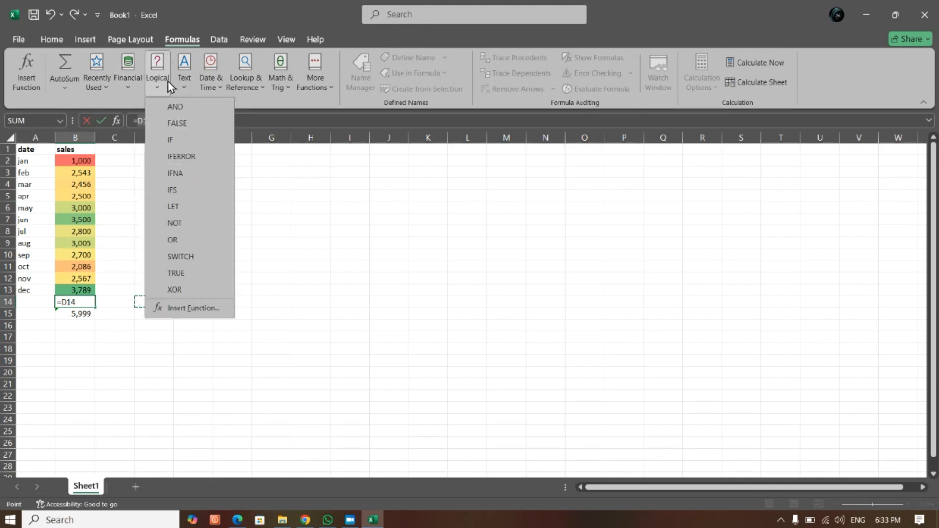
{"action": "left_click", "coordinate": [186, 87]}
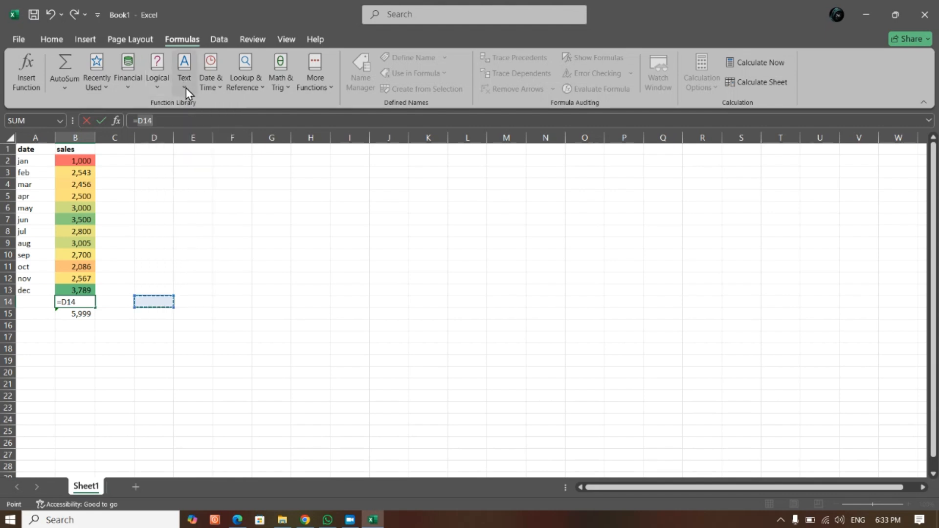
{"action": "left_click", "coordinate": [220, 90]}
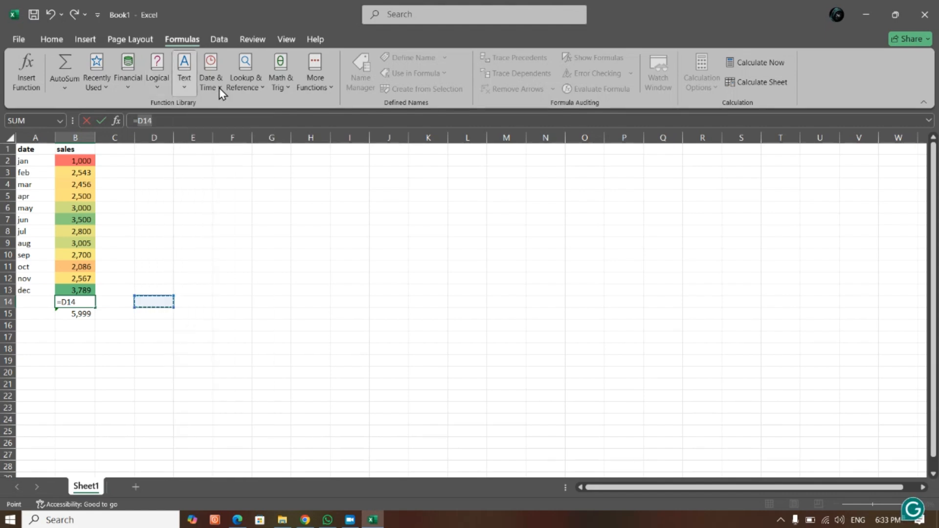
{"action": "left_click", "coordinate": [251, 87]}
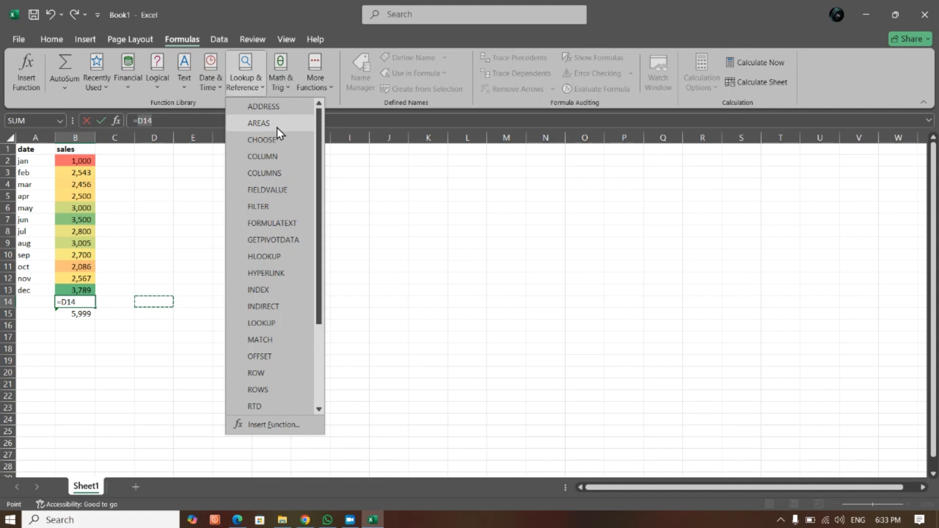
{"action": "left_click", "coordinate": [287, 85]}
- Examine the list of Statistical functions among the additional function categories
{"action": "left_click", "coordinate": [324, 92]}
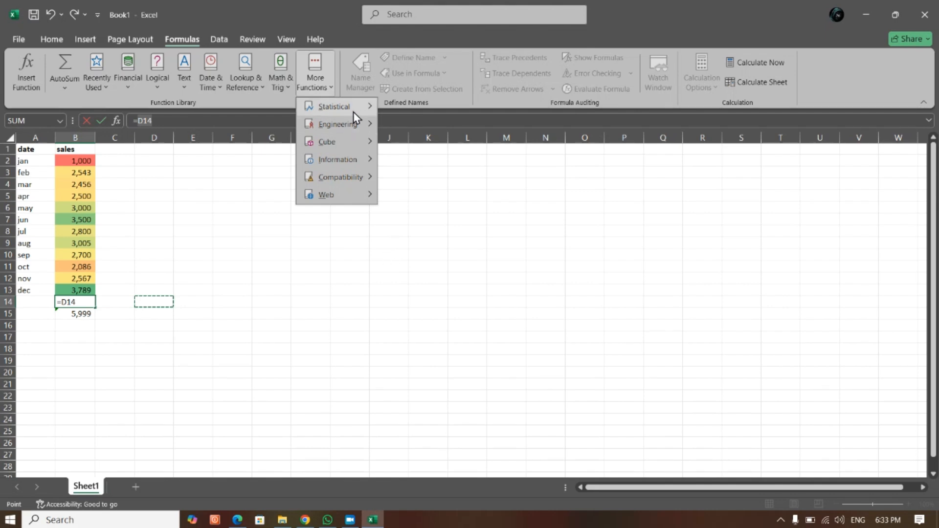
{"action": "mouse_move", "coordinate": [354, 107]}
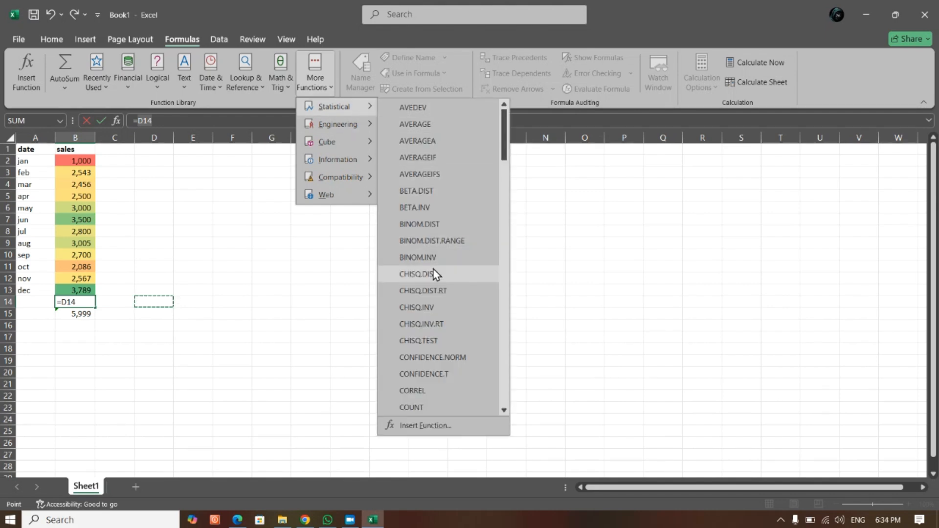
{"action": "scroll", "coordinate": [433, 269], "scroll_direction": "down", "scroll_amount": 4}
{"action": "scroll", "coordinate": [433, 273], "scroll_direction": "down", "scroll_amount": 10}
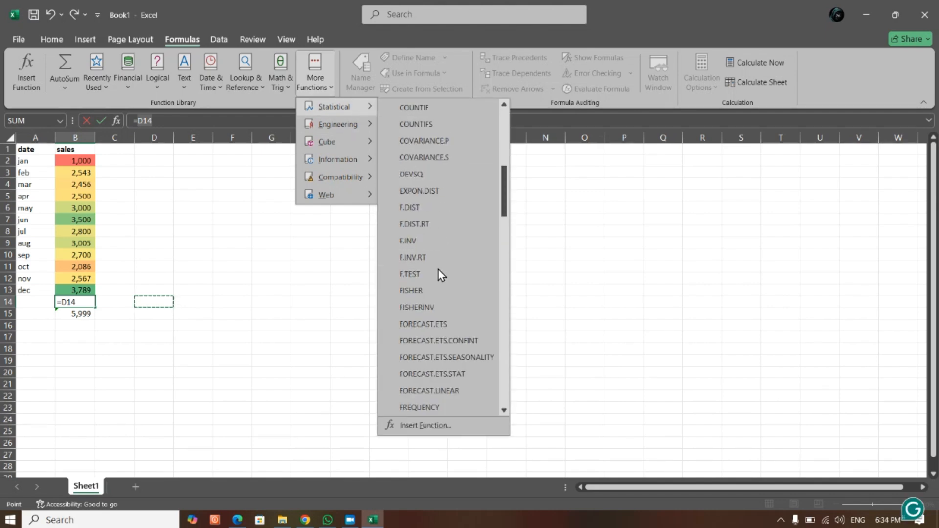
{"action": "scroll", "coordinate": [430, 271], "scroll_direction": "down", "scroll_amount": 5}
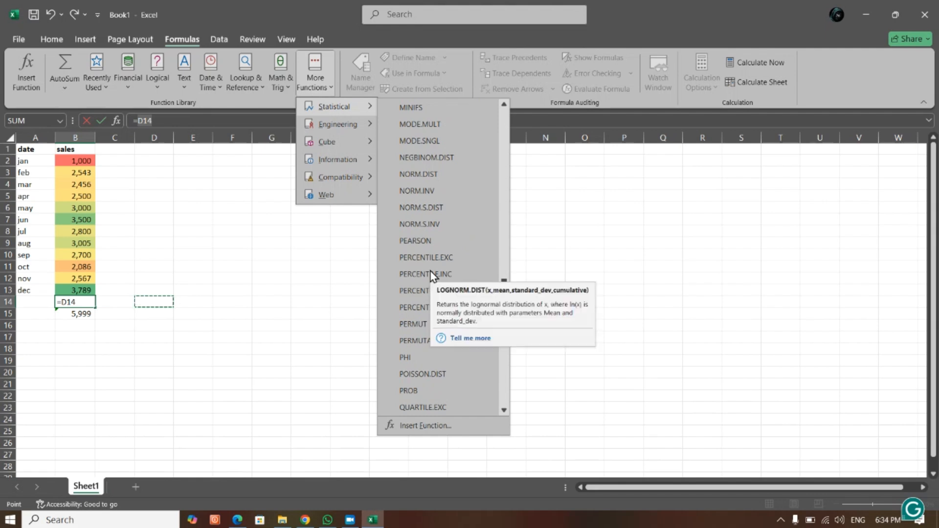
{"action": "scroll", "coordinate": [430, 271], "scroll_direction": "down", "scroll_amount": 3}
{"action": "left_click", "coordinate": [321, 270]}
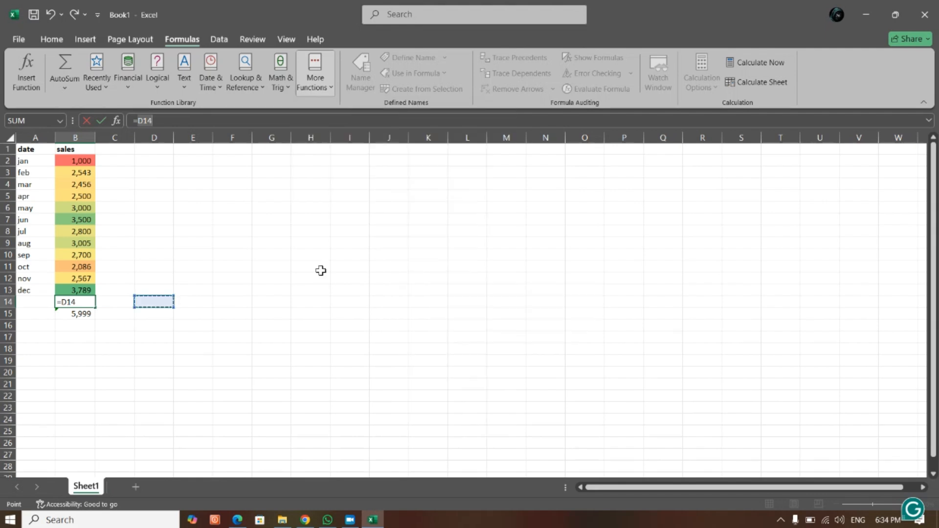
- Clear the formula from B14, leaving the cell empty
{"action": "left_click", "coordinate": [187, 241]}
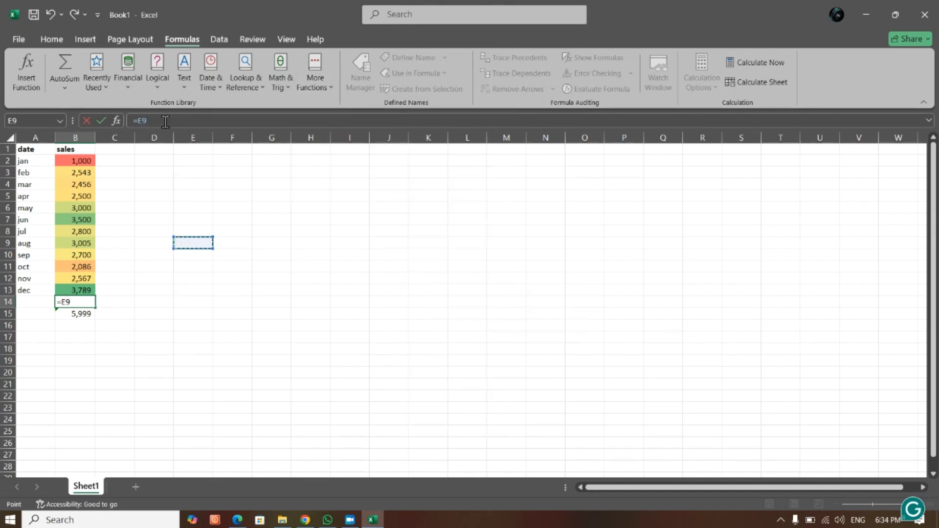
{"action": "key", "text": "BackSpace"}
{"action": "key", "text": "BackSpace"}
{"action": "key", "text": "BackSpace"}
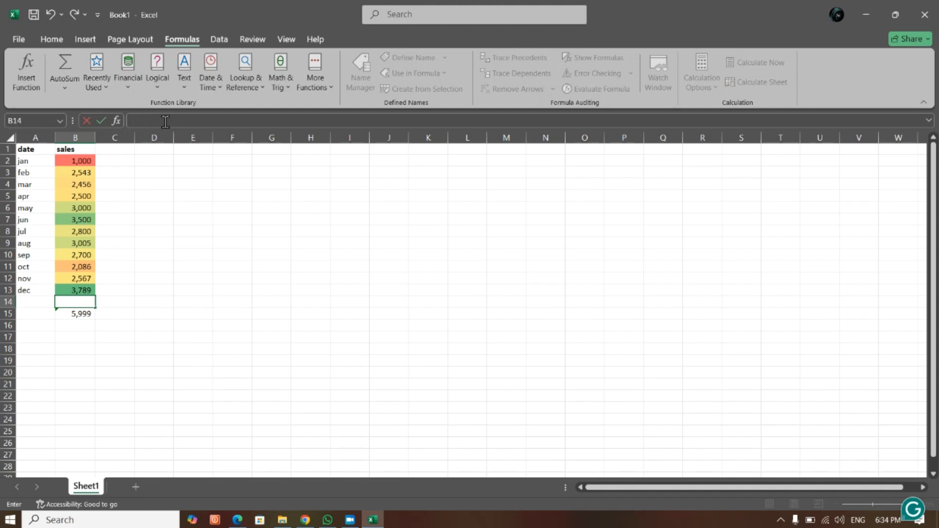
{"action": "left_click", "coordinate": [176, 263]}
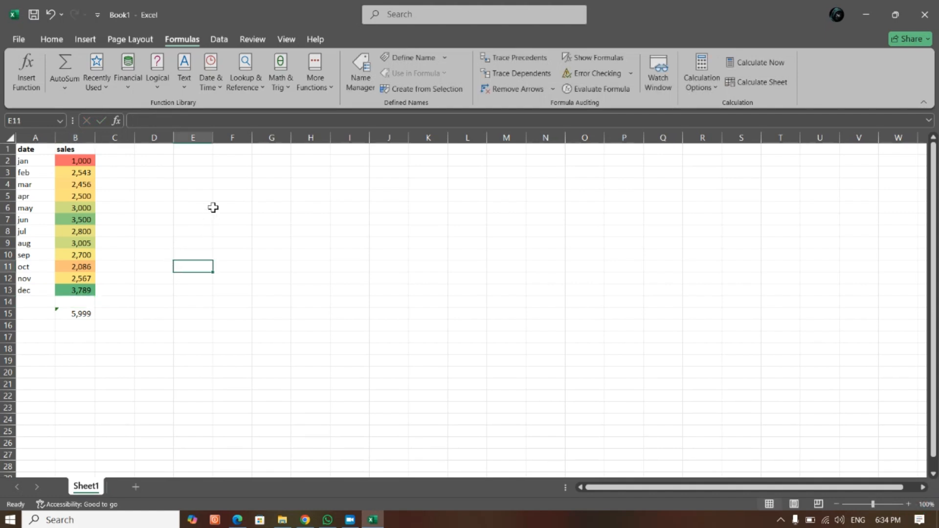